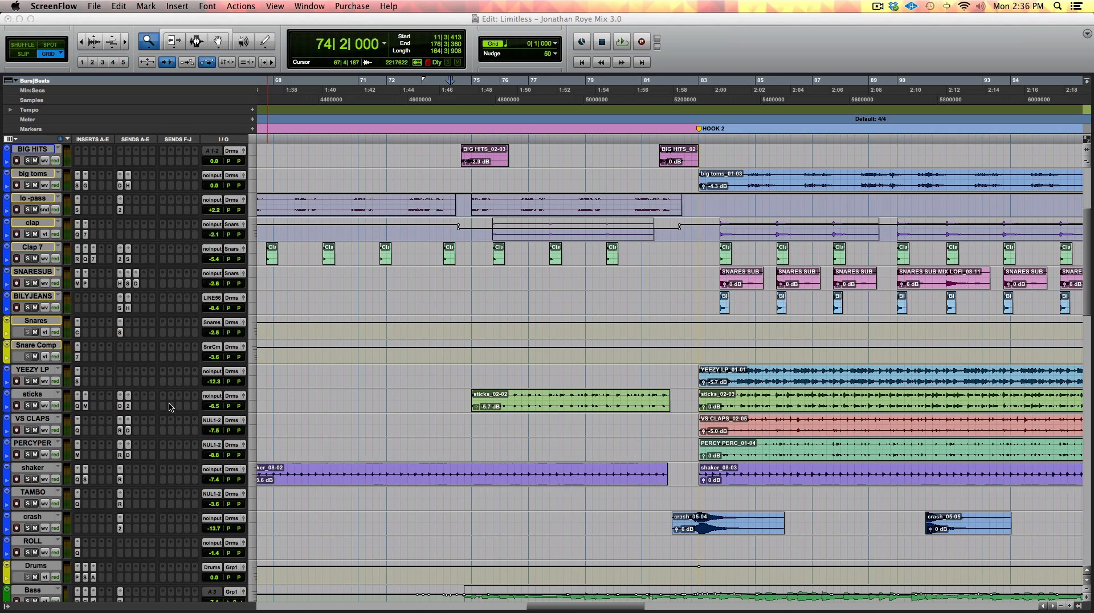
# Play the full mix from bar 74 through HOOK 2 to the start of the bridge.
pyautogui.press('space')
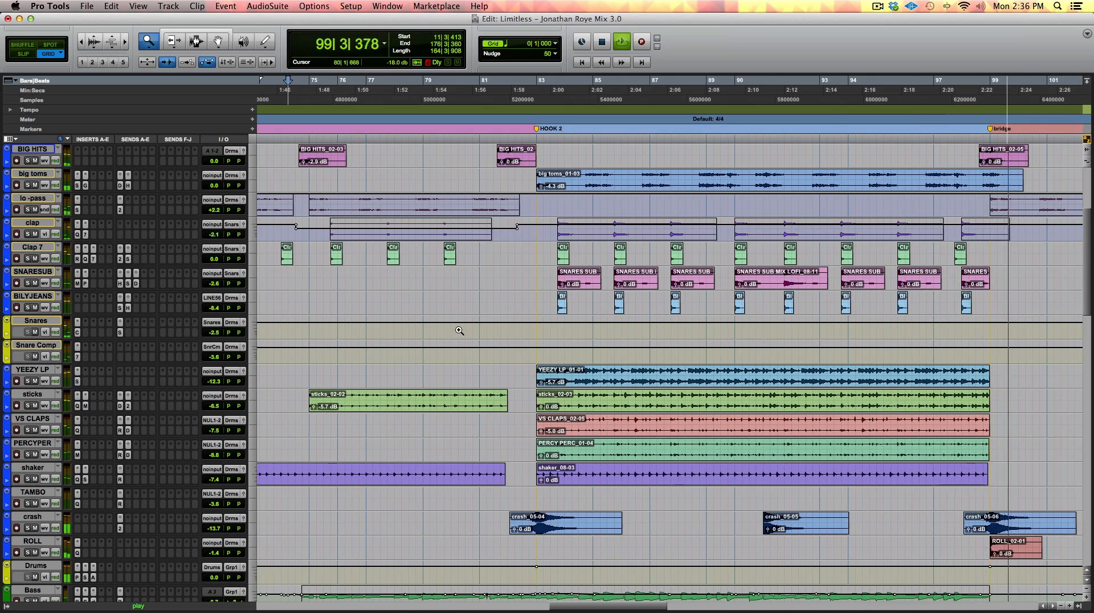
pyautogui.press('space')
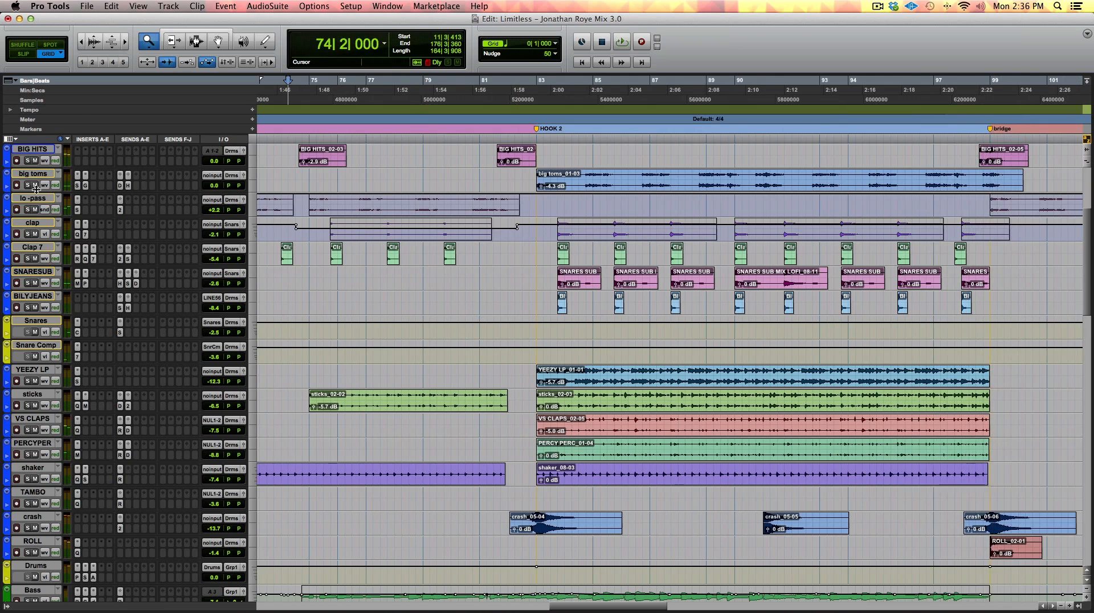
# Select all drum tracks from GARCIATIG through ROLL and solo them together.
pyautogui.scroll(5, 30, 158)
pyautogui.scroll(2, 33, 157)
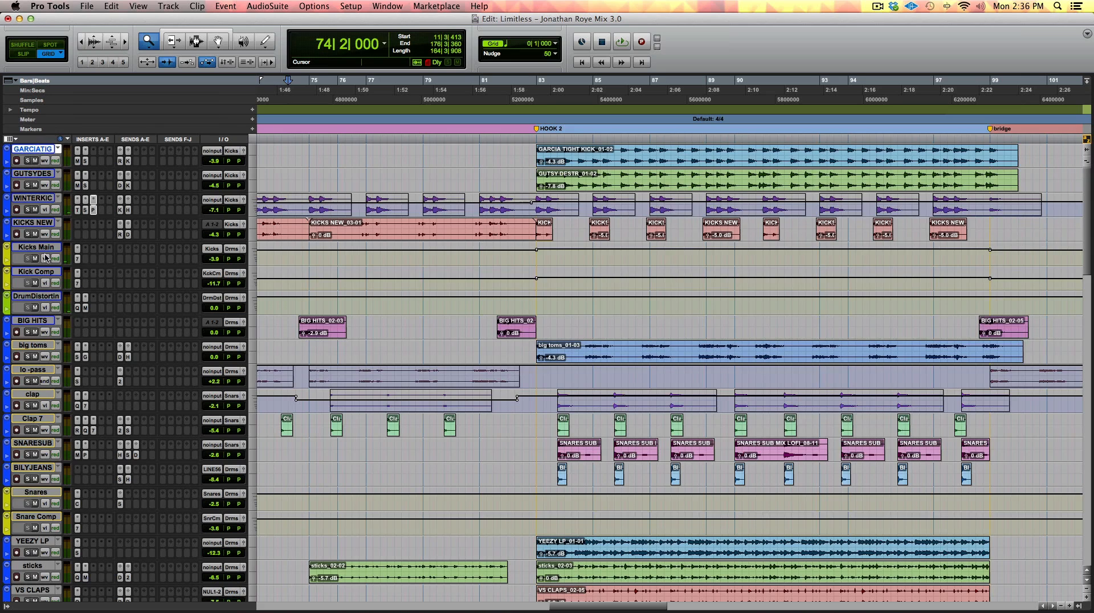
pyautogui.scroll(-8, 30, 527)
pyautogui.keyDown('shift'); pyautogui.click(33, 516); pyautogui.keyUp('shift')
pyautogui.keyDown('alt'); pyautogui.keyDown('shift'); pyautogui.click(28, 529); pyautogui.keyUp('shift'); pyautogui.keyUp('alt')
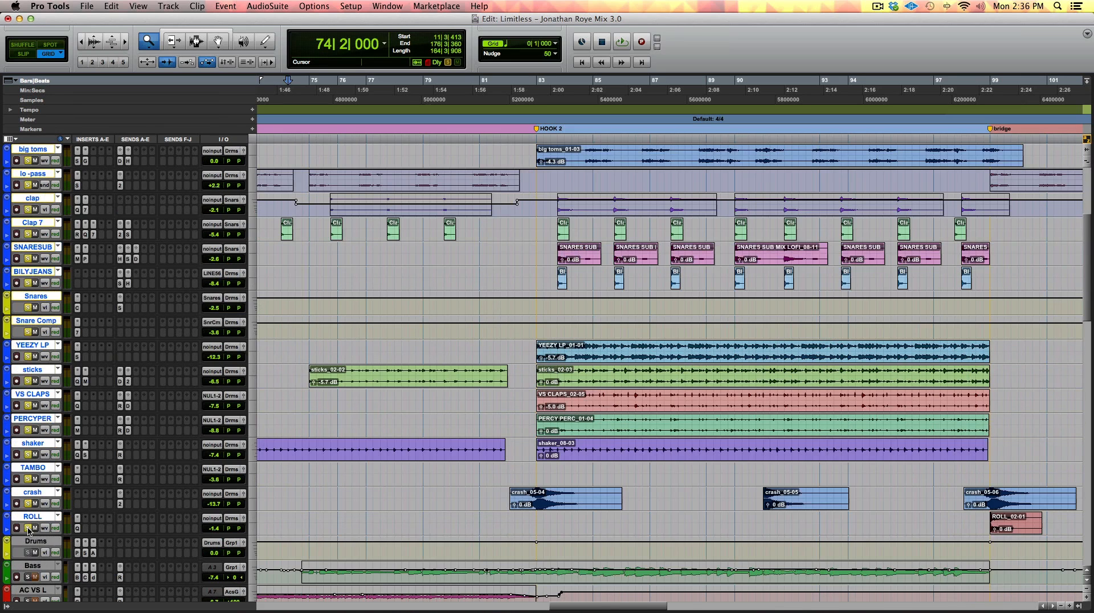
# Audition the soloed drums from bar 82 beat 3 into HOOK 2.
pyautogui.click(523, 83)
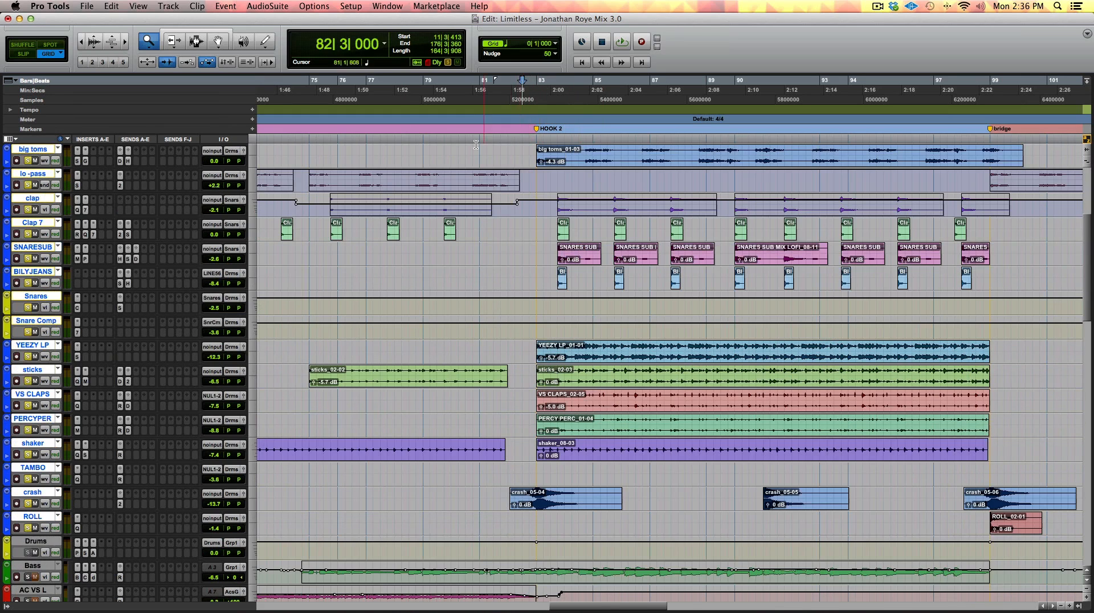
pyautogui.press('space')
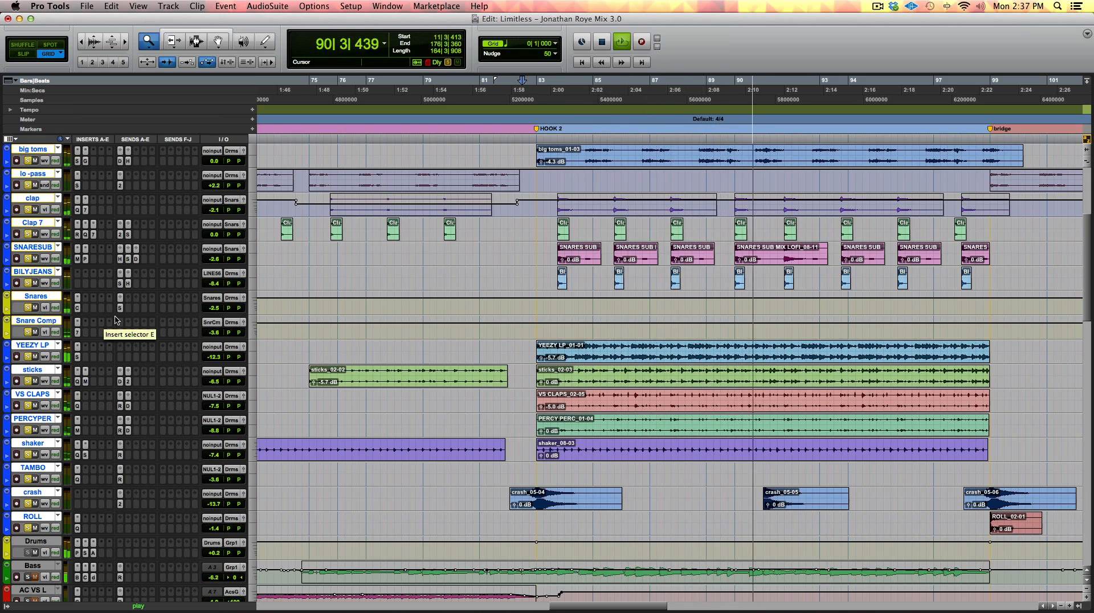
pyautogui.press('space')
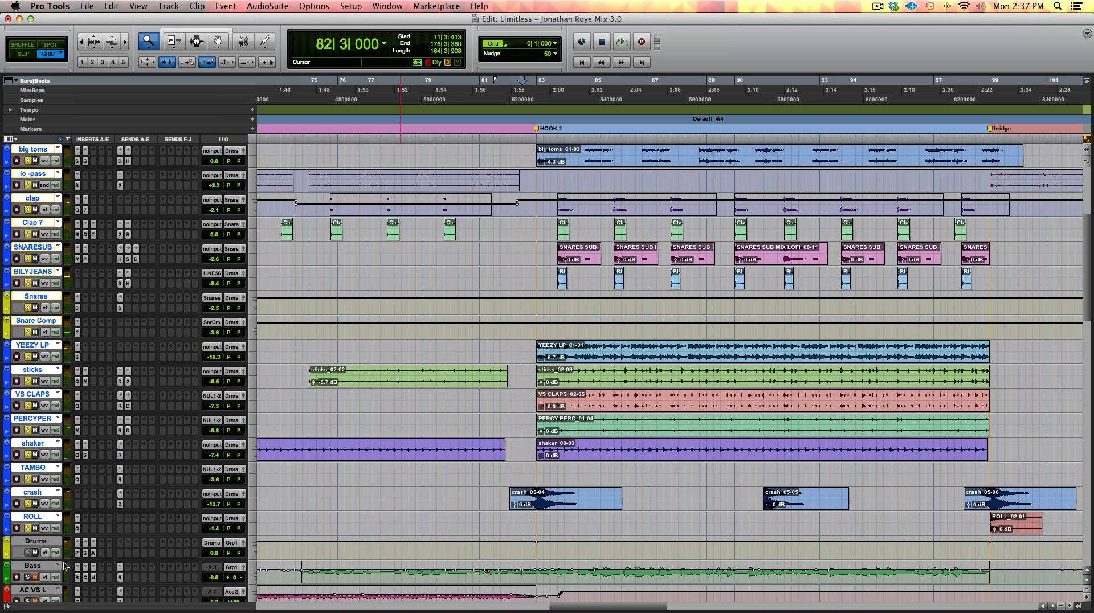
# Enlarge the Drums track to show its insert names and bypass its Pro-Q 2, SHMC and StuderA800 inserts.
pyautogui.moveTo(113, 558); pyautogui.dragTo(105, 596)
pyautogui.scroll(-2, 157, 503)
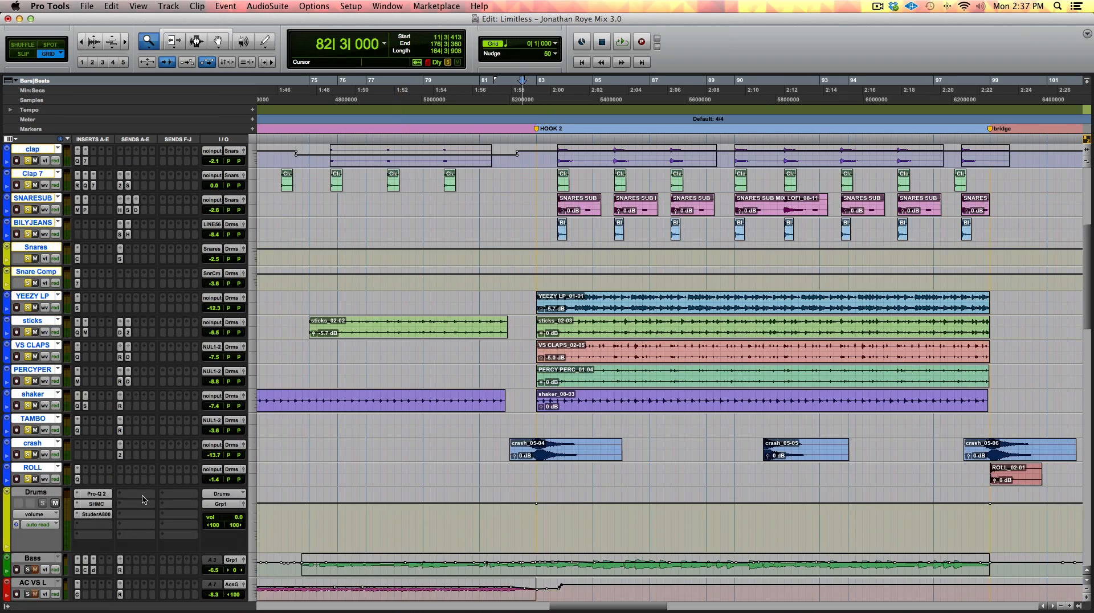
pyautogui.keyDown('shift'); pyautogui.keyDown('super'); pyautogui.click(99, 495); pyautogui.keyUp('super'); pyautogui.keyUp('shift')
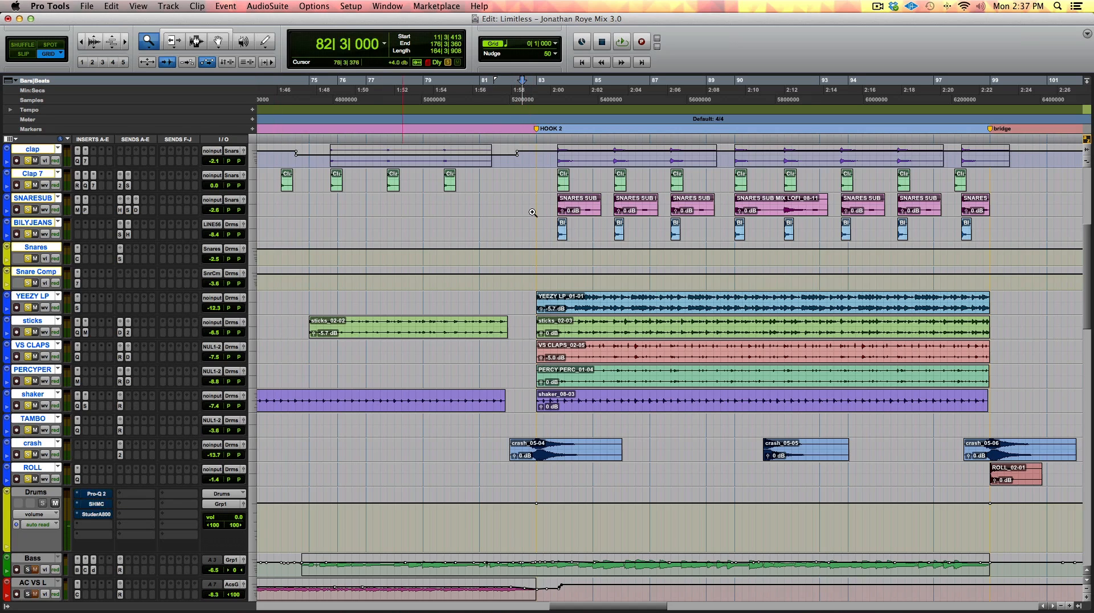
# Audition the drums with the bus inserts bypassed and set a uniform taller track height that shows insert and send names.
pyautogui.press('space')
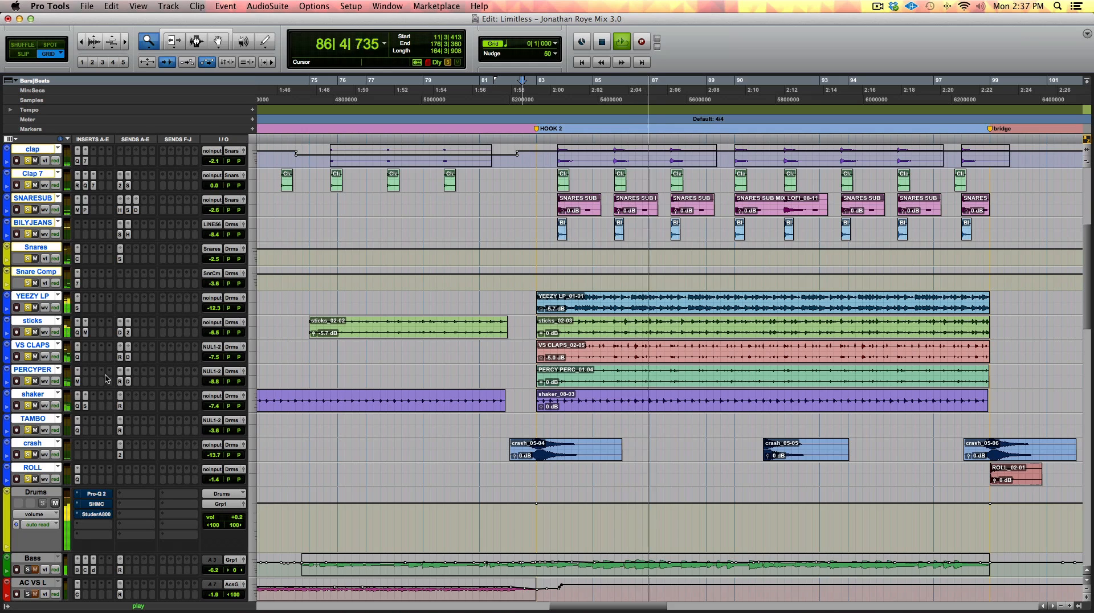
pyautogui.moveTo(110, 552); pyautogui.dragTo(112, 377)
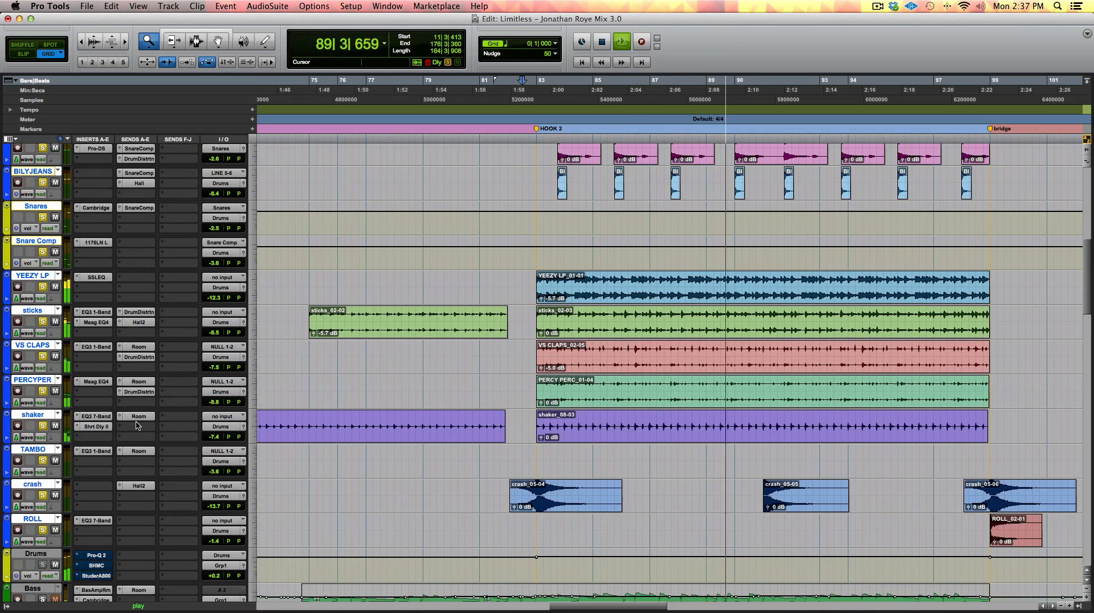
pyautogui.press('space')
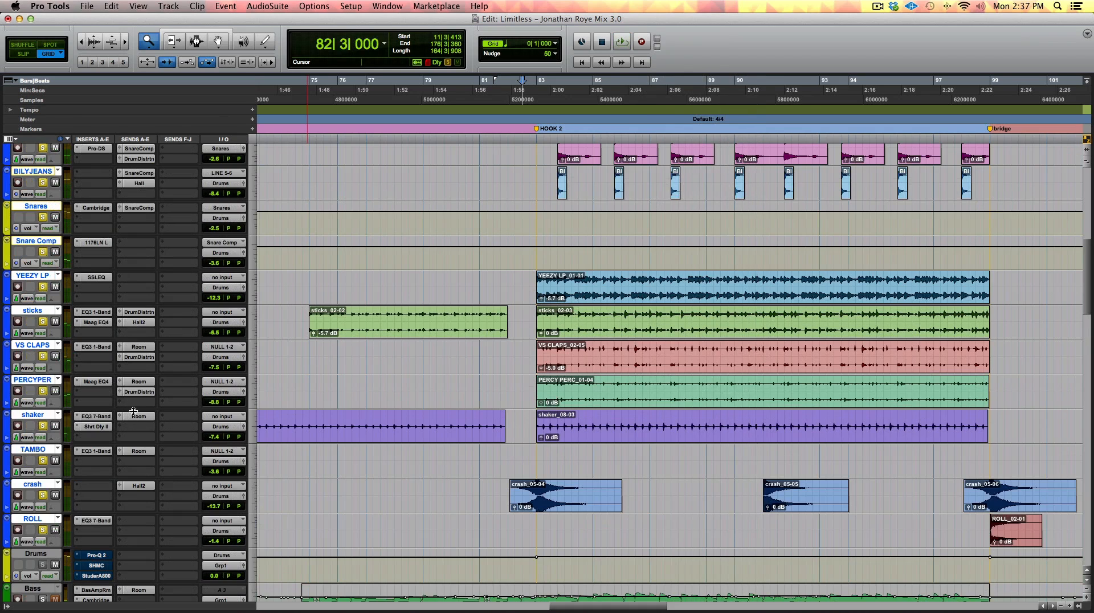
# Look through the inserts, sends and output routing of the individual drum tracks, including the Snare Comp track.
pyautogui.scroll(5, 126, 422)
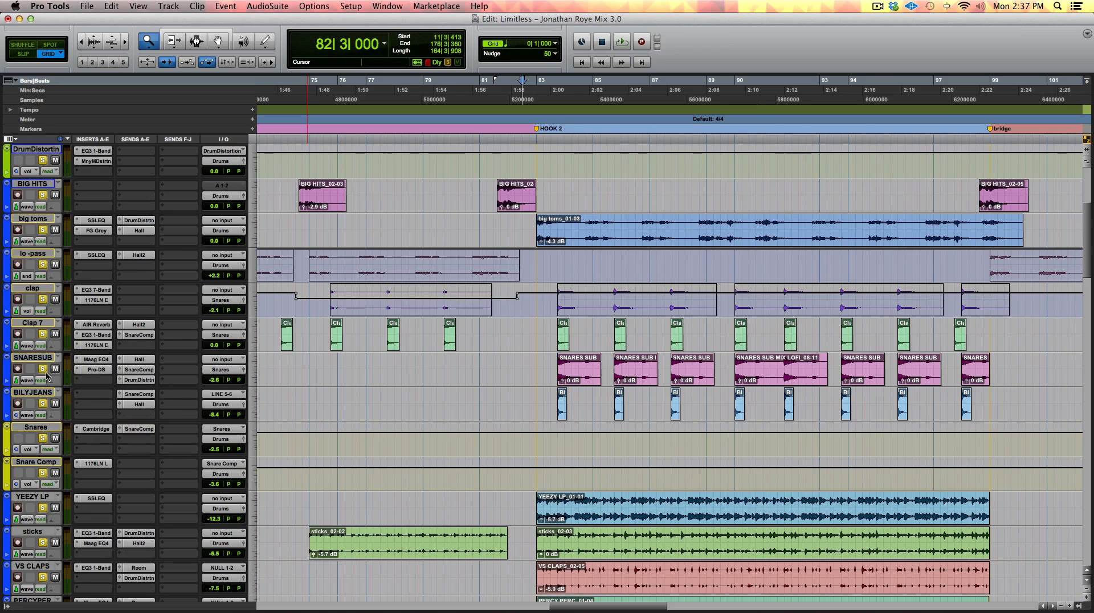
pyautogui.scroll(6, 48, 376)
pyautogui.scroll(-5, 77, 325)
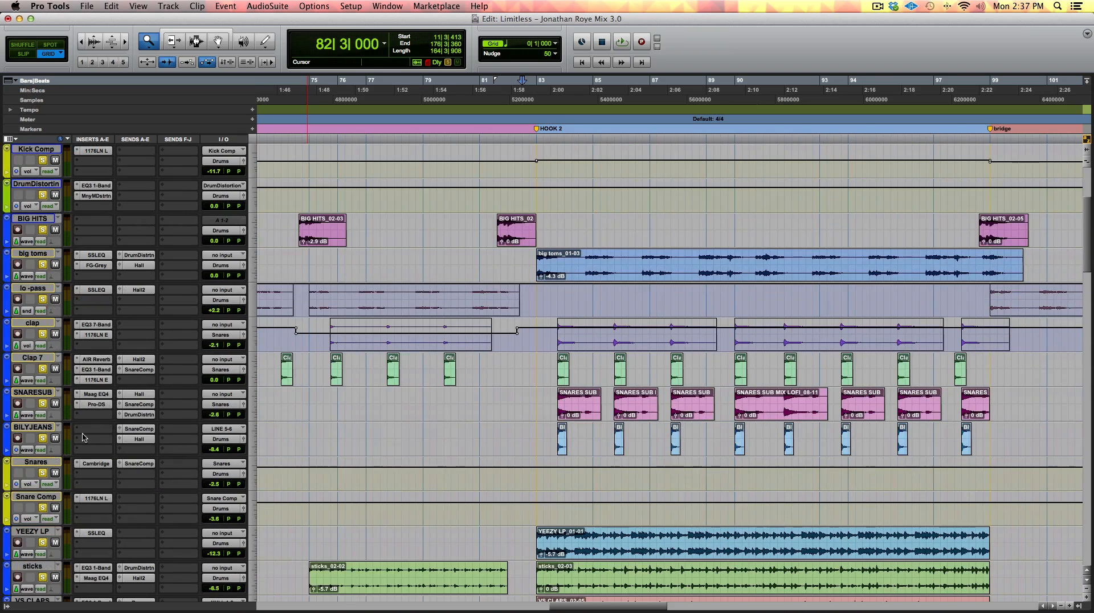
pyautogui.scroll(-5, 86, 422)
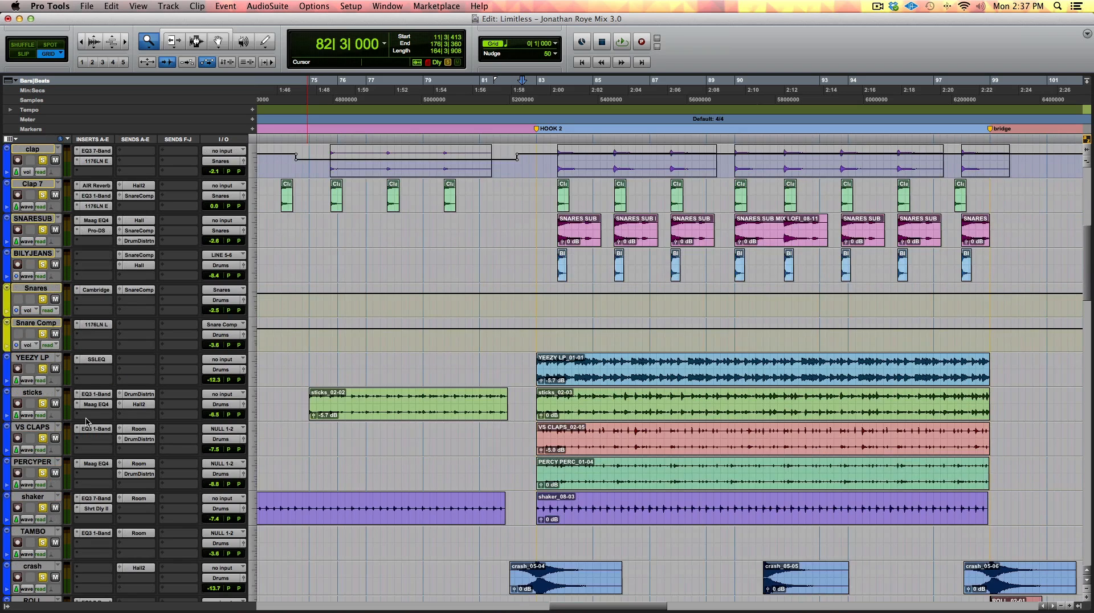
pyautogui.scroll(2, 86, 422)
pyautogui.click(37, 393)
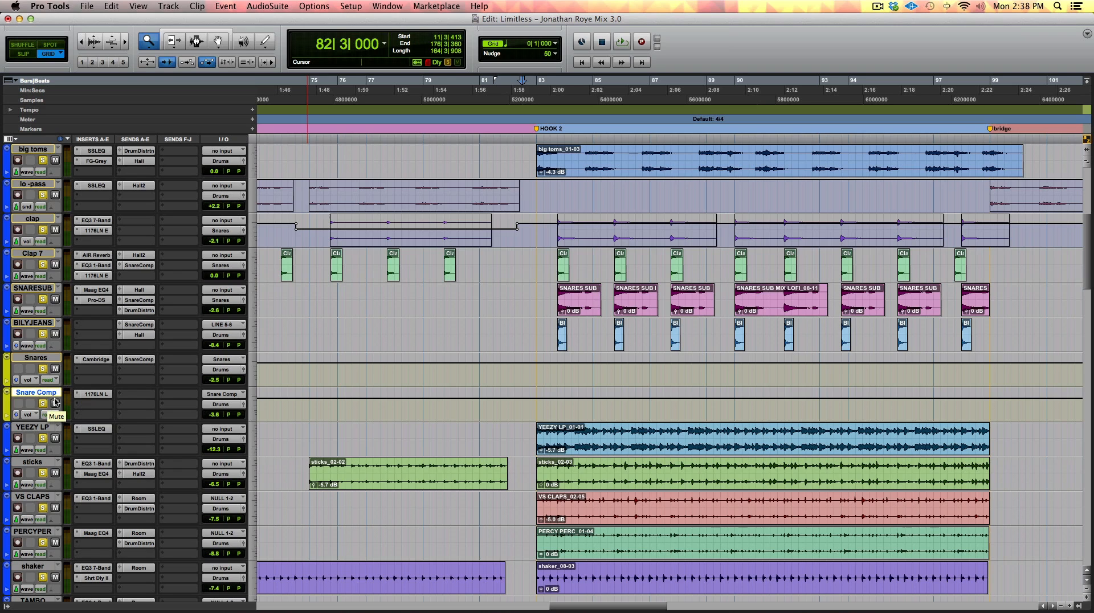
pyautogui.scroll(-6, 138, 408)
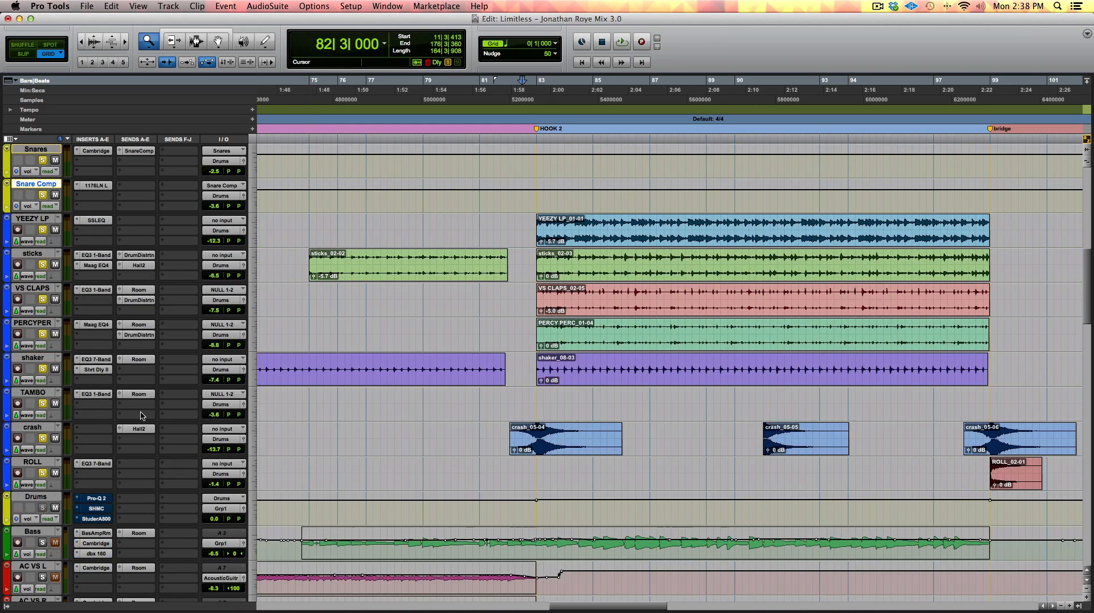
# Open the Pro-Q 2 equalizer on the Drums track and take it out of bypass.
pyautogui.click(43, 497)
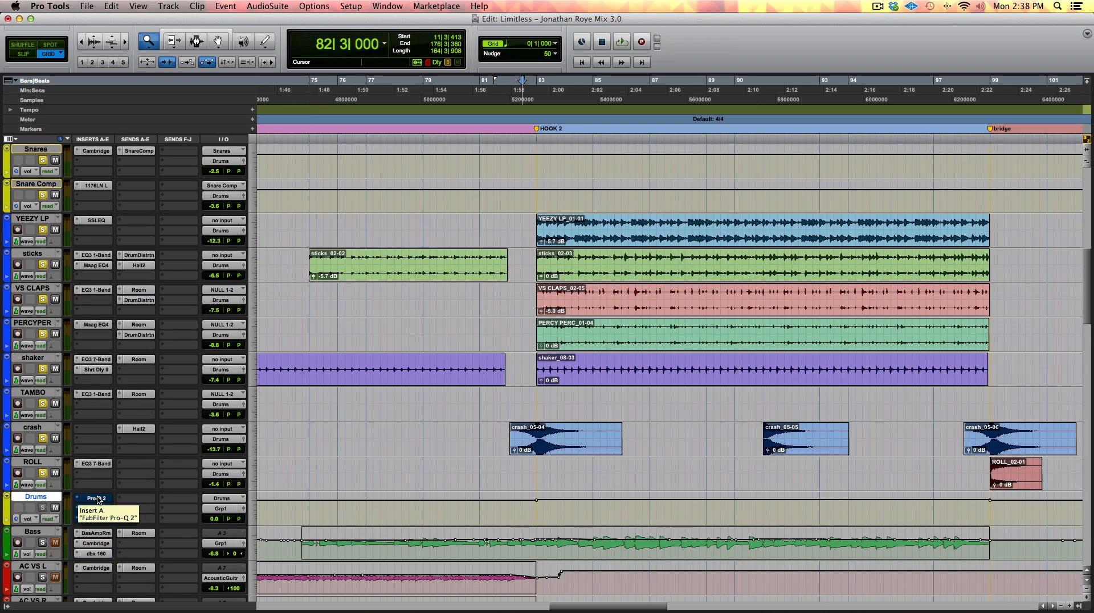
pyautogui.click(97, 499)
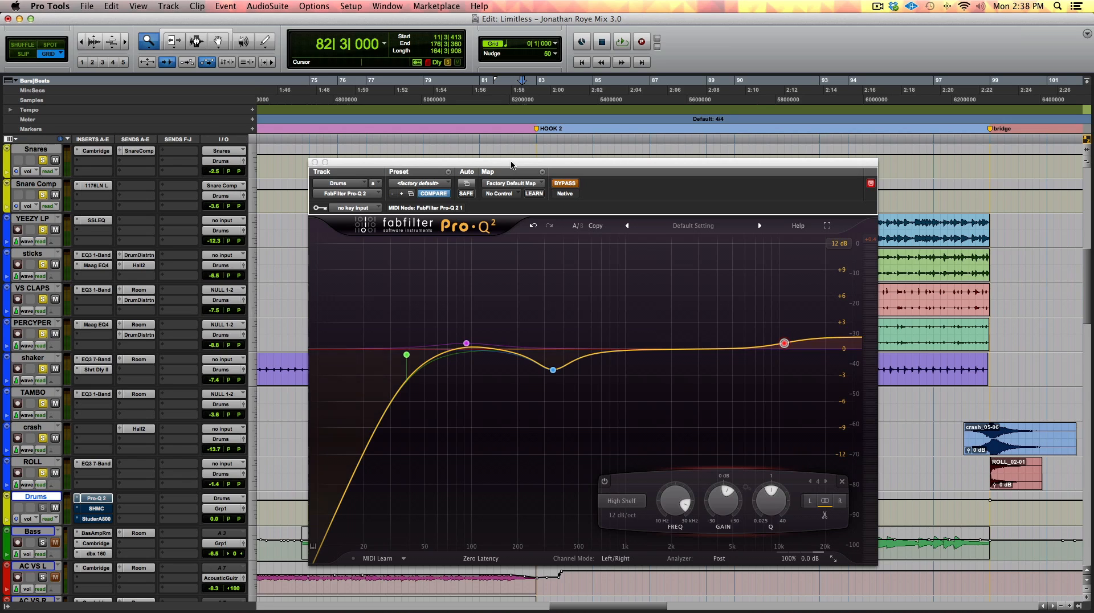
pyautogui.moveTo(511, 166); pyautogui.dragTo(513, 160)
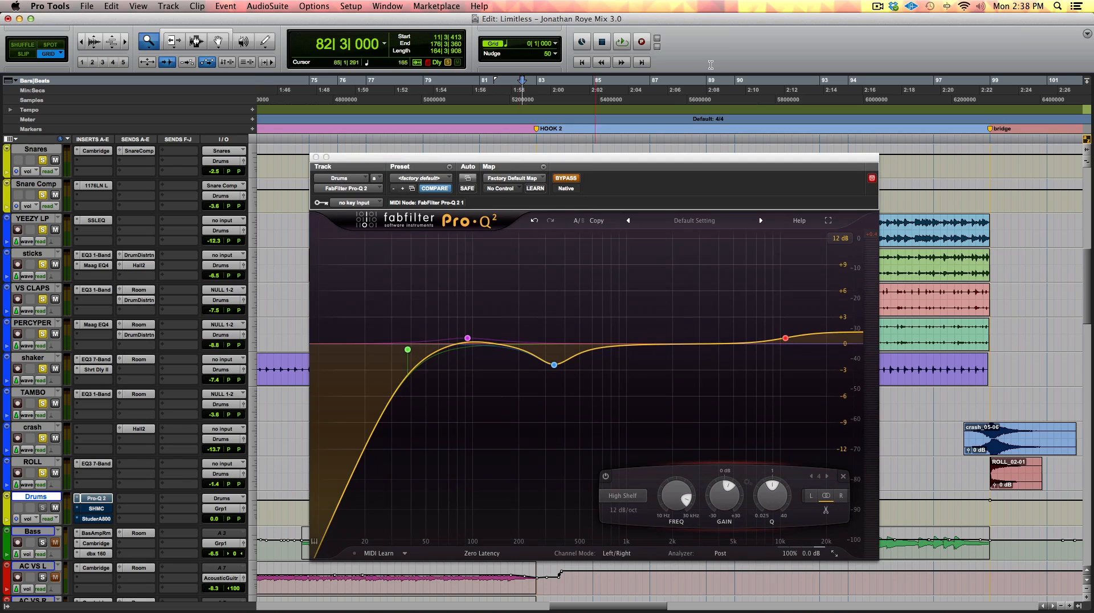
pyautogui.click(566, 178)
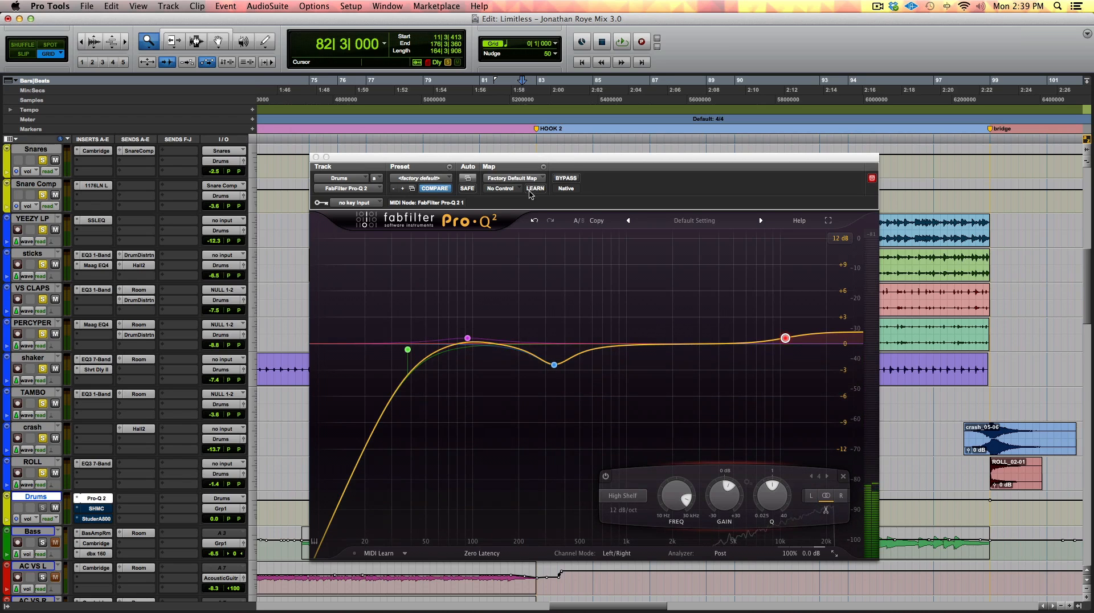
# Compare the drums with Pro-Q 2 bypassed and active during playback from bar 82, leaving it active.
pyautogui.press('space')
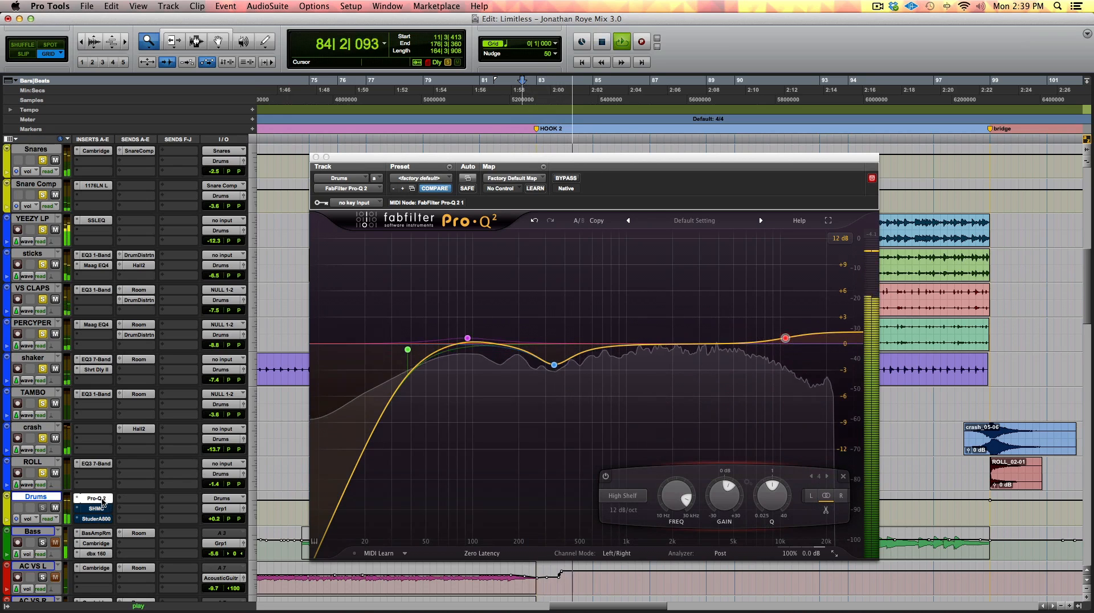
pyautogui.keyDown('super'); pyautogui.click(97, 499); pyautogui.keyUp('super')
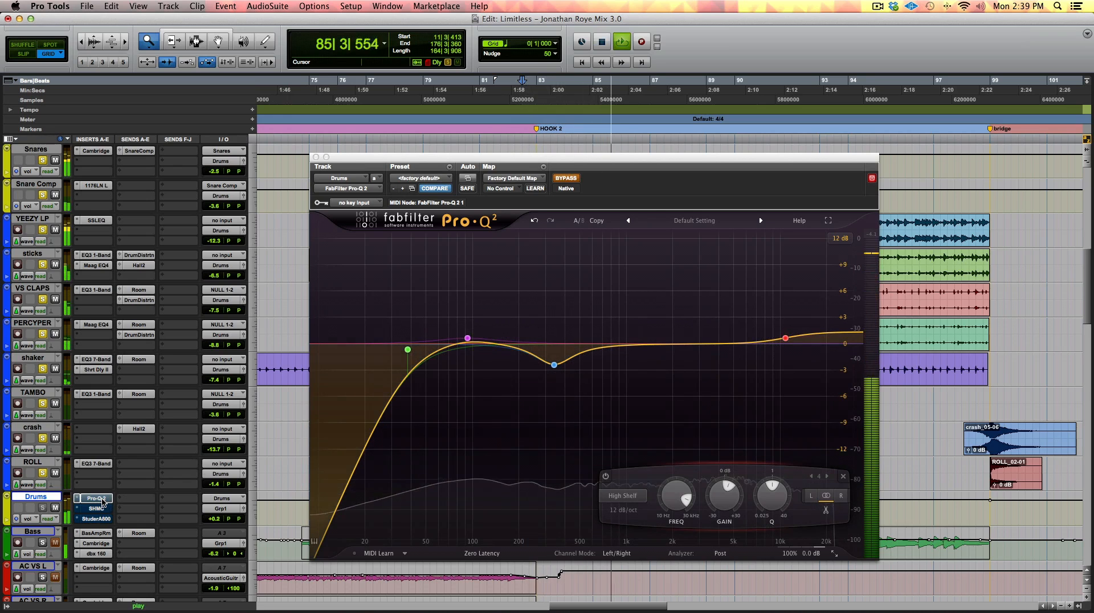
pyautogui.keyDown('super'); pyautogui.click(102, 501); pyautogui.keyUp('super')
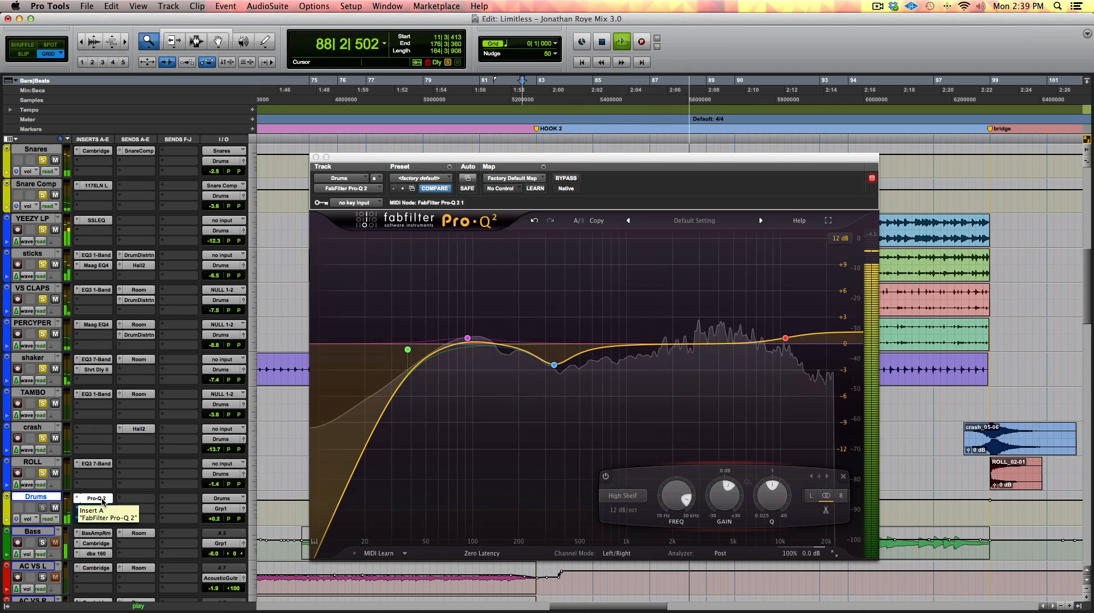
pyautogui.keyDown('super'); pyautogui.click(102, 500); pyautogui.keyUp('super')
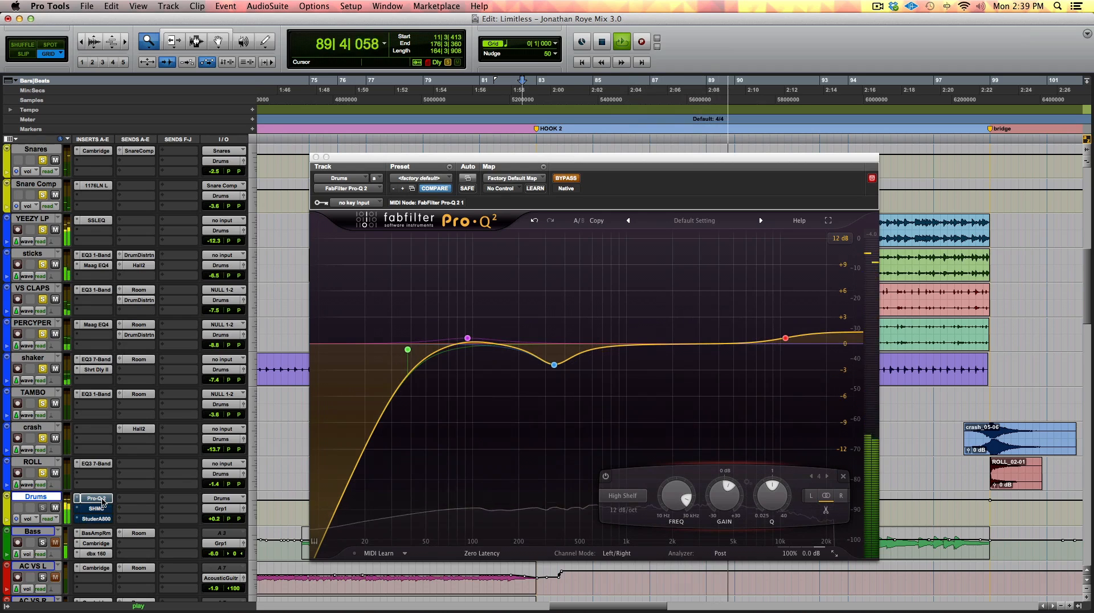
pyautogui.keyDown('super'); pyautogui.click(102, 500); pyautogui.keyUp('super')
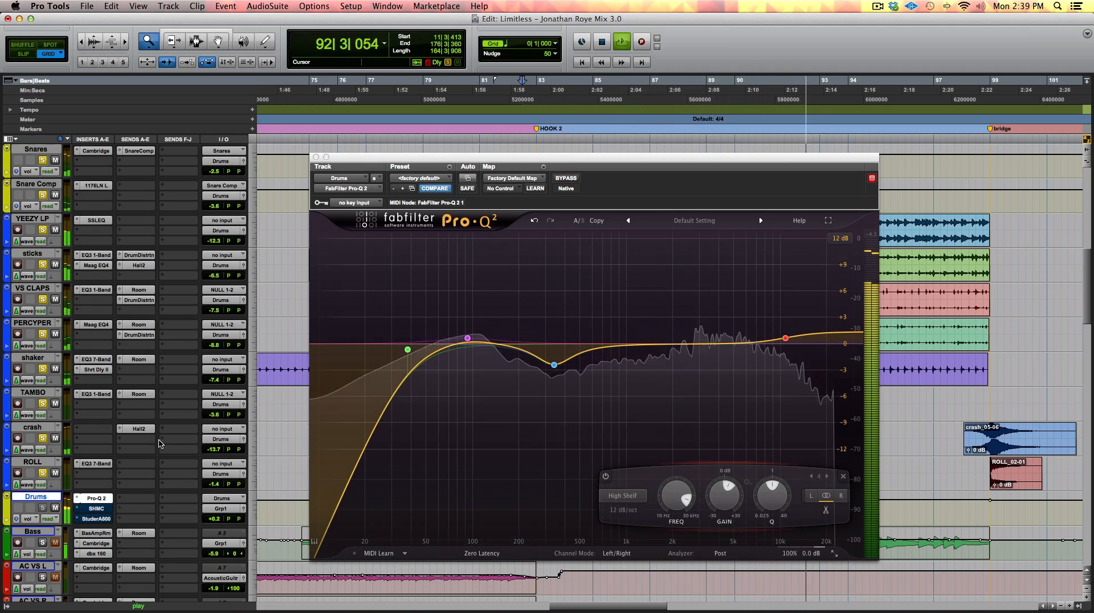
pyautogui.press('space')
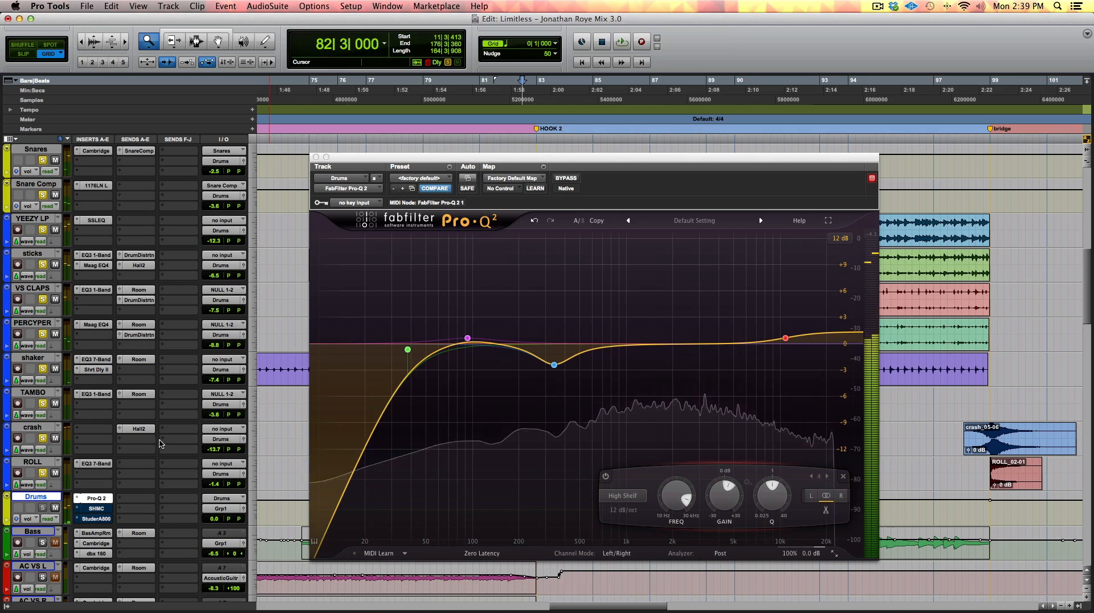
# Compare the drums with the Pro-Q 2 bell cut band bypassed and active during playback, leaving the band on.
pyautogui.click(554, 364)
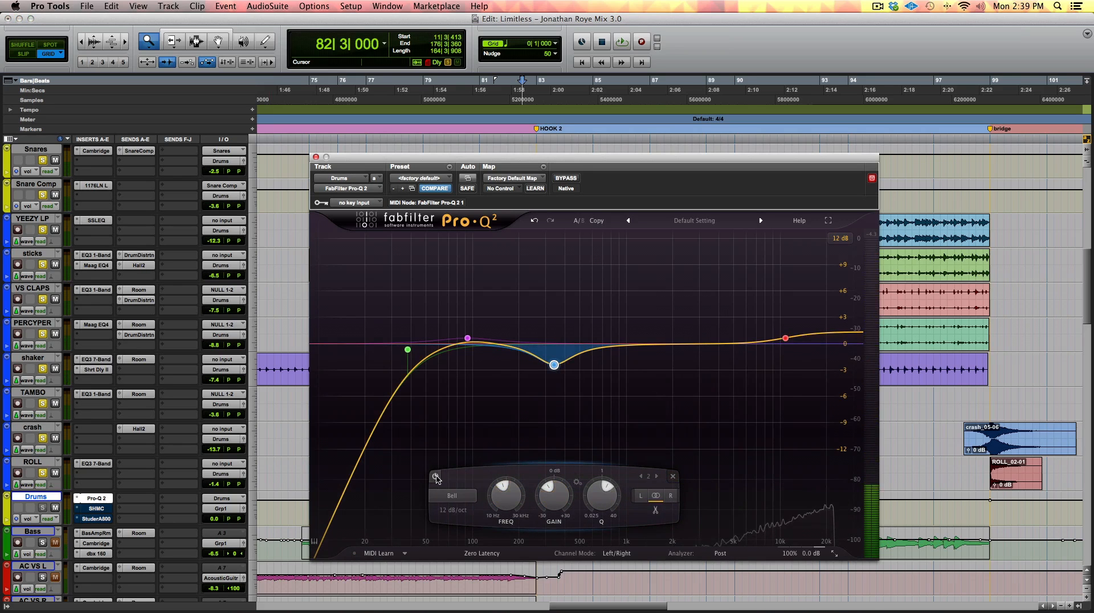
pyautogui.press('space')
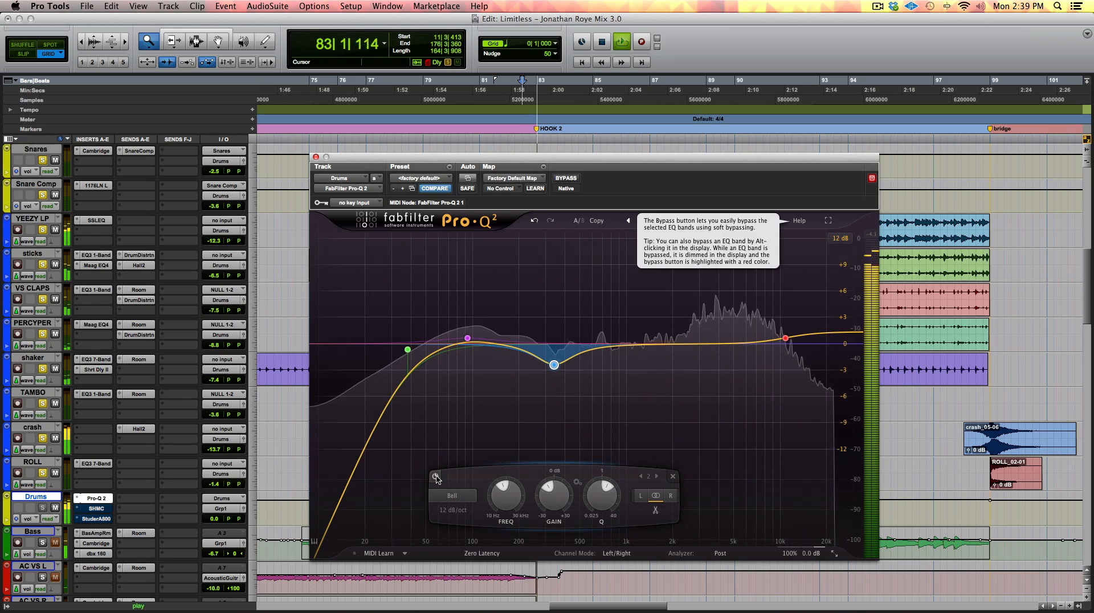
pyautogui.click(436, 477)
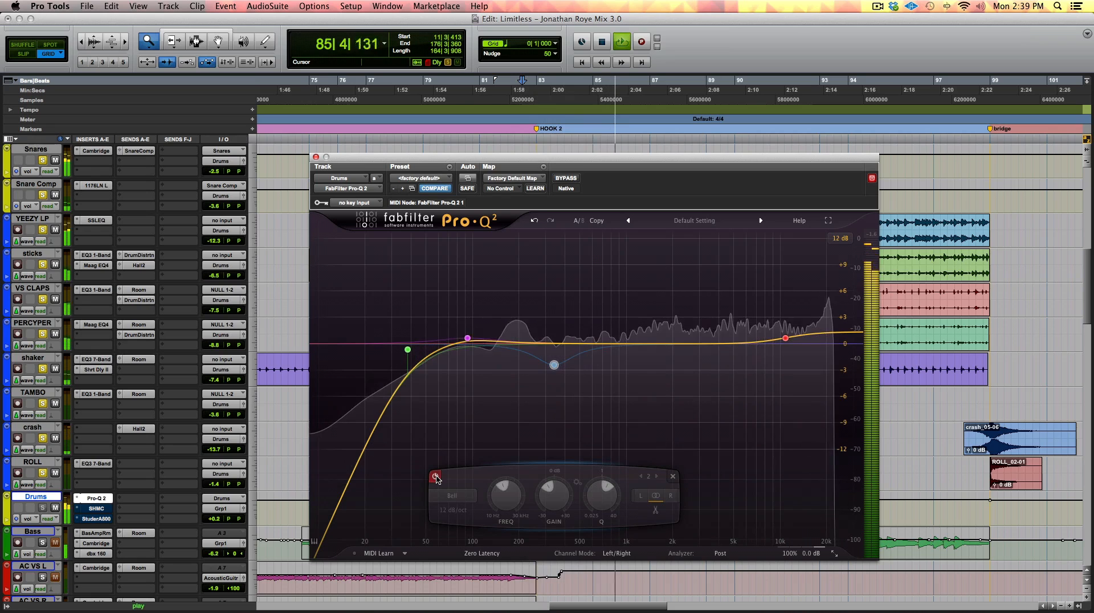
pyautogui.click(436, 477)
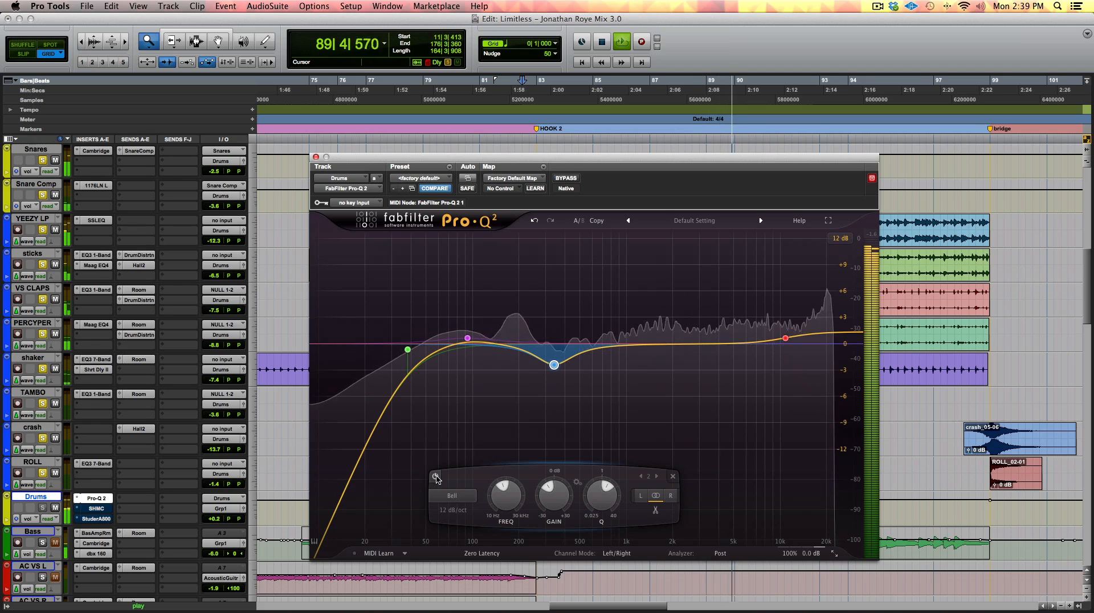
pyautogui.press('space')
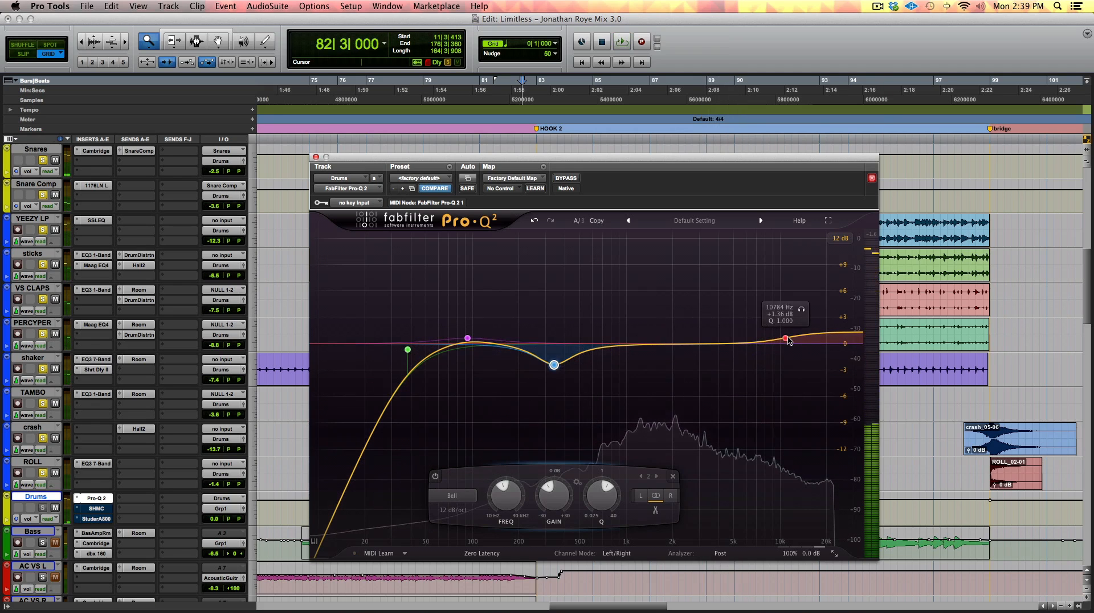
# Compare the drums with the Pro-Q 2 high shelf band bypassed and active during playback, leaving the band on.
pyautogui.click(785, 338)
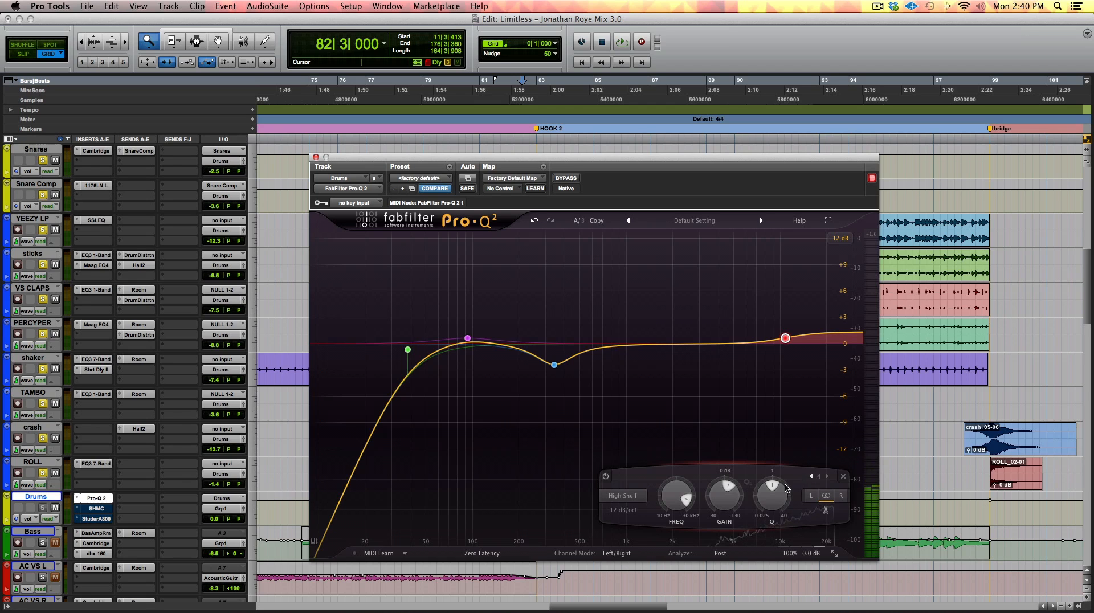
pyautogui.press('space')
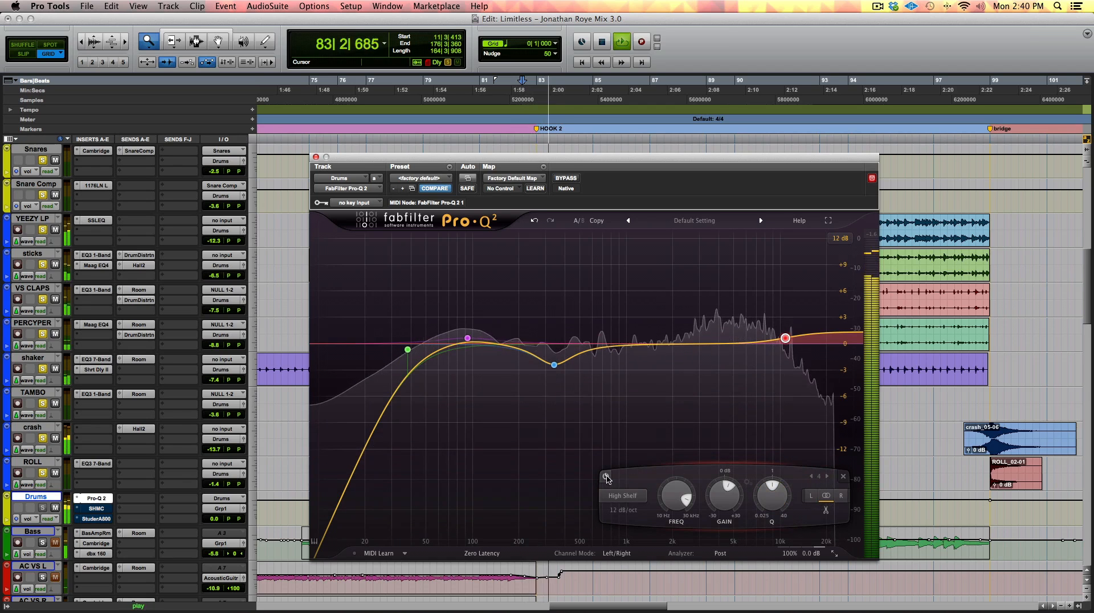
pyautogui.click(607, 477)
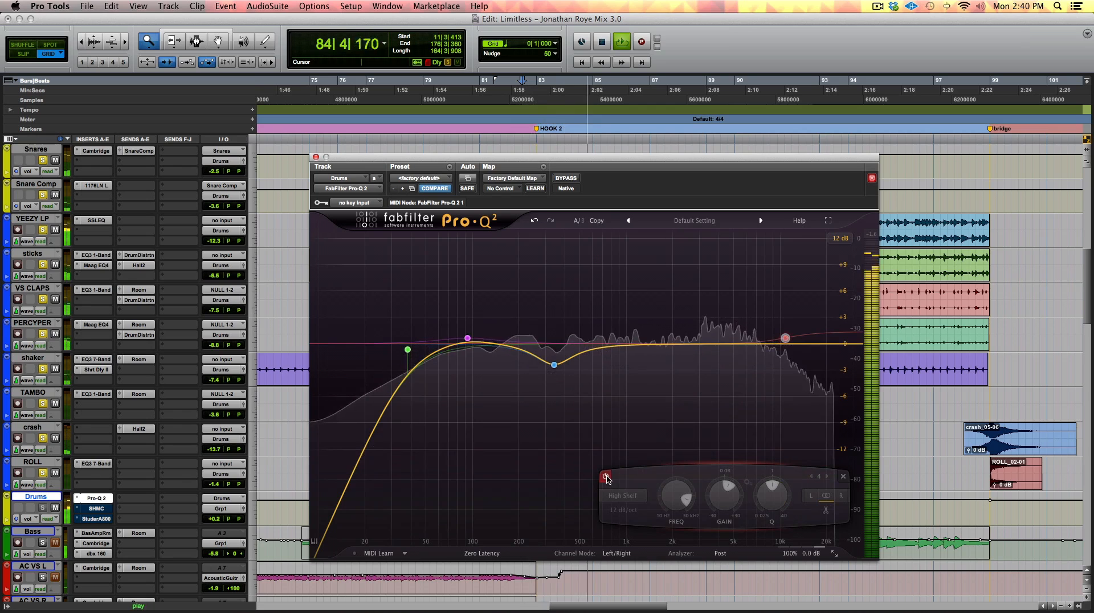
pyautogui.click(606, 477)
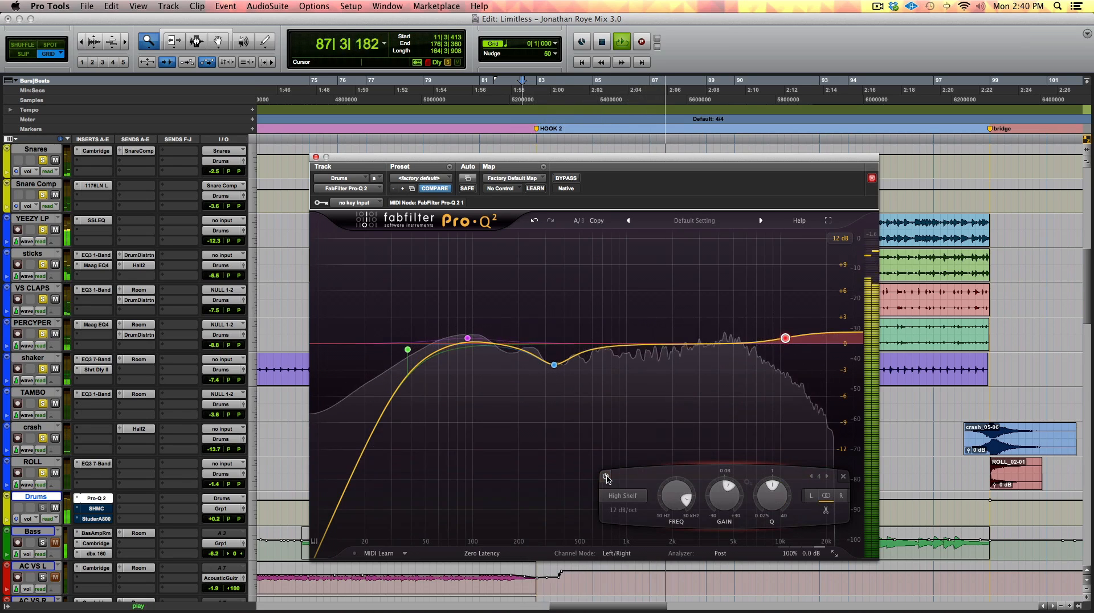
pyautogui.click(607, 478)
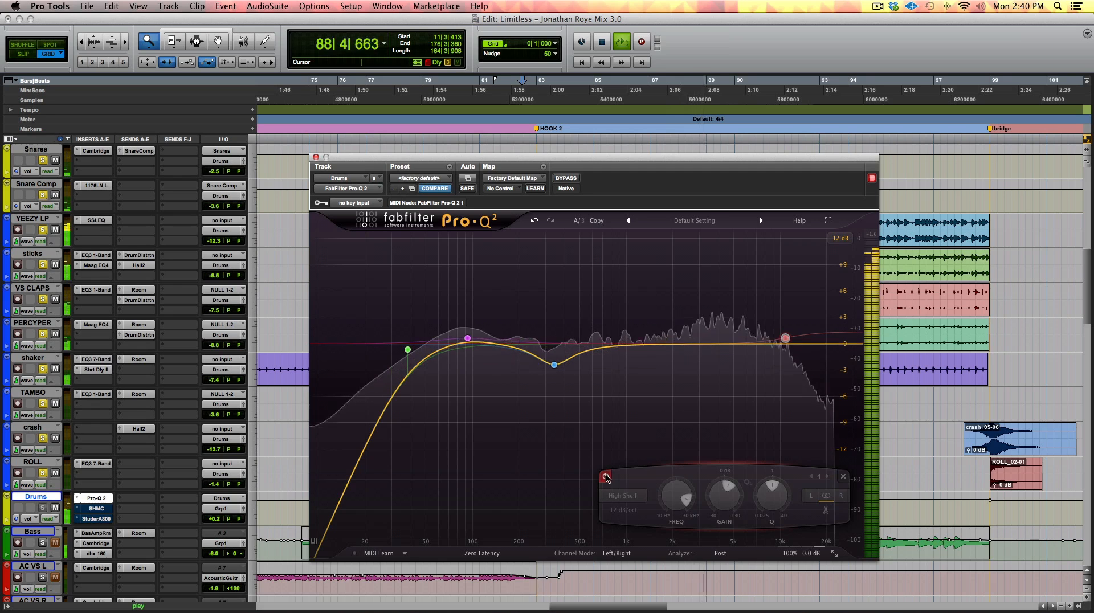
pyautogui.click(607, 478)
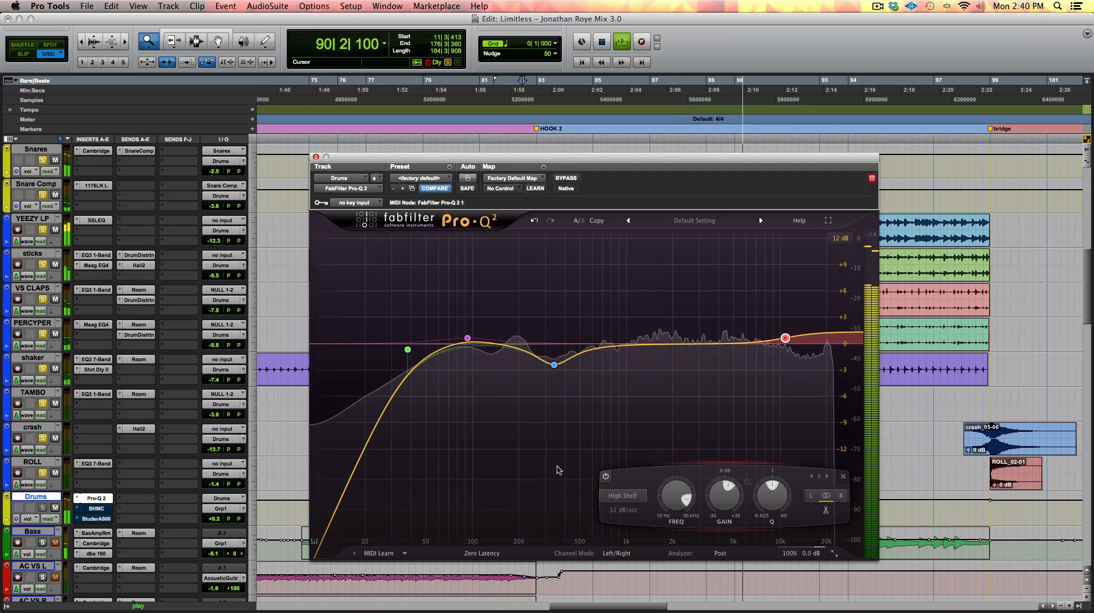
pyautogui.press('space')
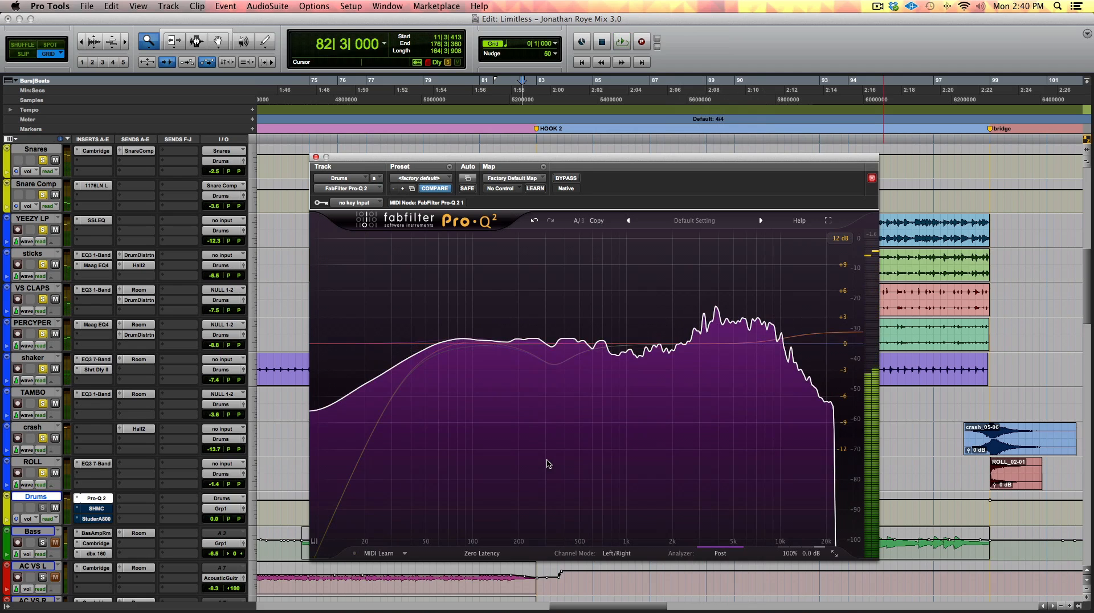
# Open the Shadow Hills Mastering Compressor on the Drums track out of bypass in place of Pro-Q 2, and play the drums through it.
pyautogui.click(98, 501)
pyautogui.click(98, 501)
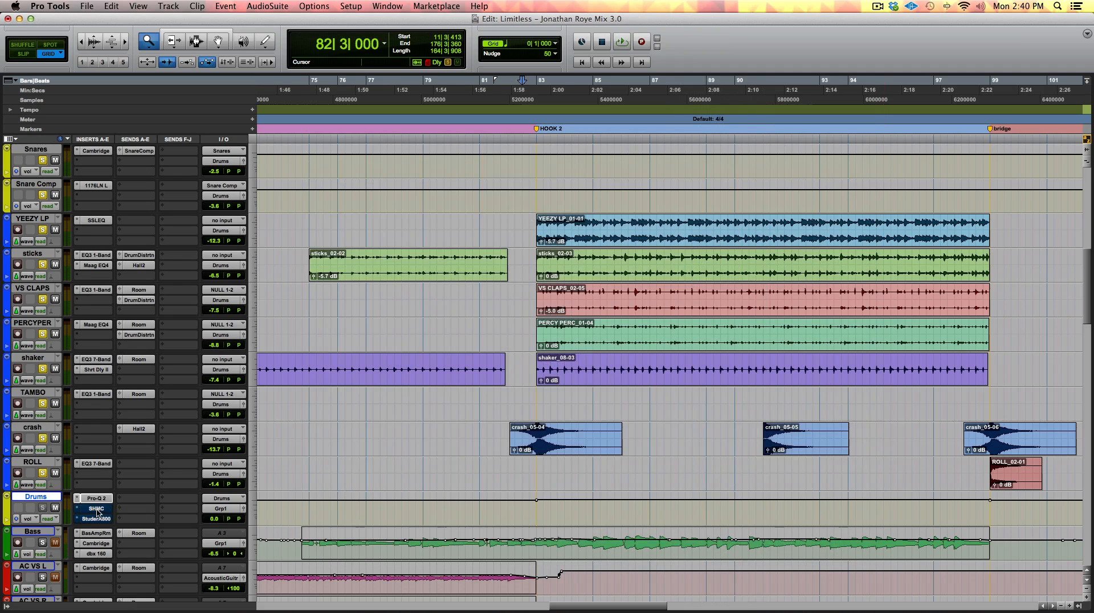
pyautogui.click(97, 509)
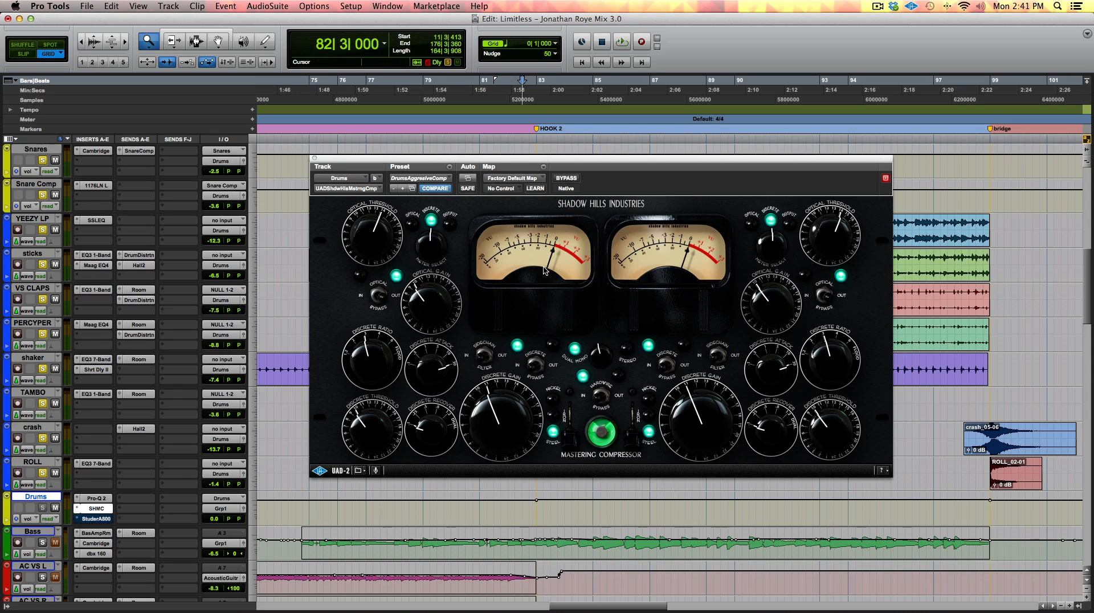
pyautogui.press('space')
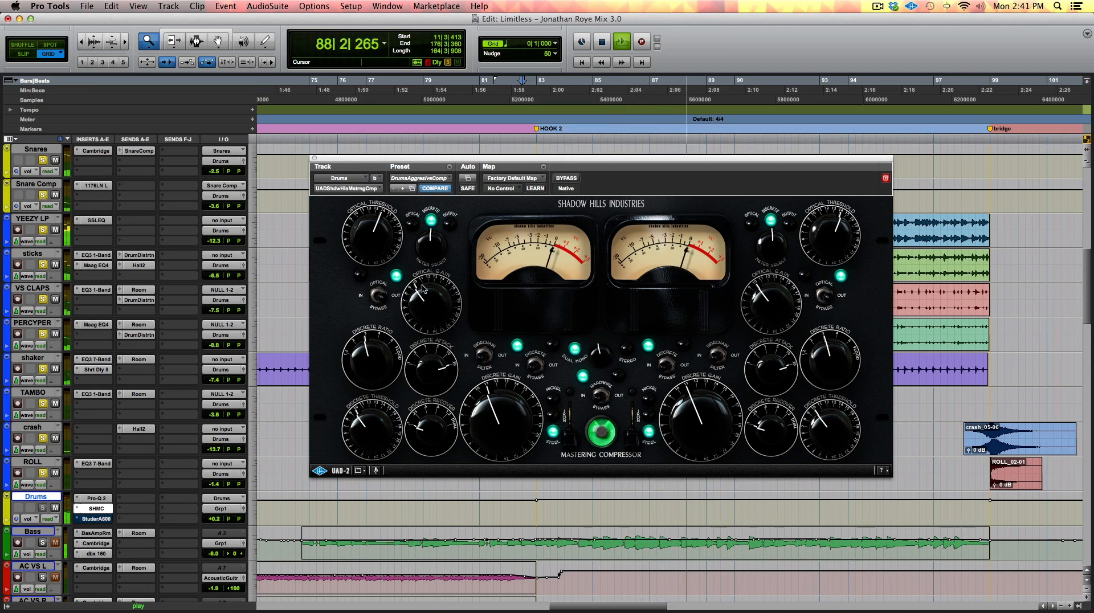
pyautogui.press('space')
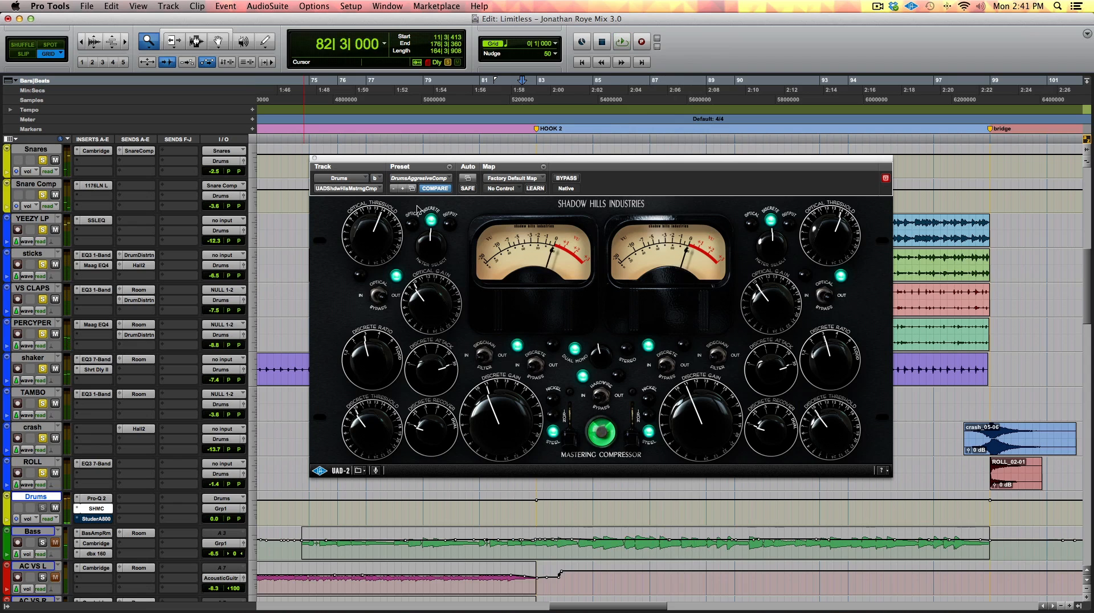
# Compare the drums with the Shadow Hills Mastering Compressor bypassed and active during playback, leaving it active.
pyautogui.click(566, 178)
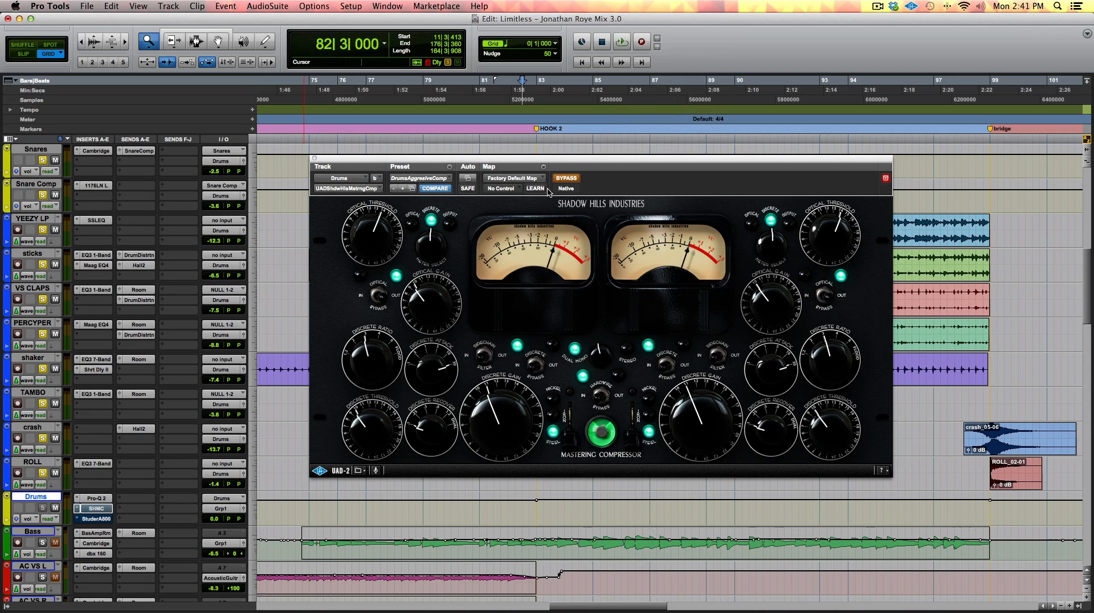
pyautogui.press('space')
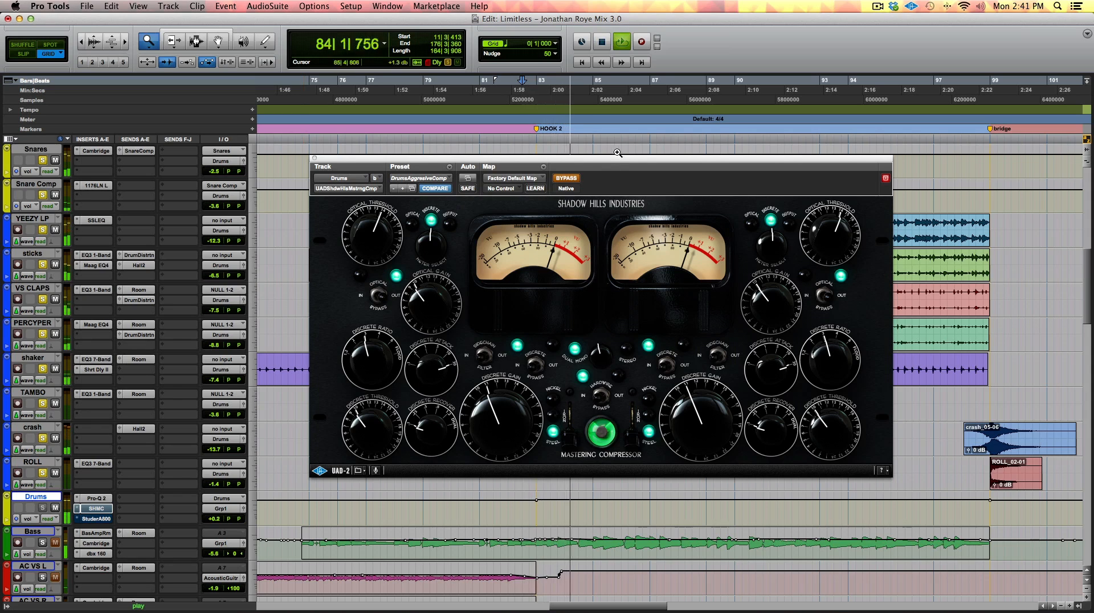
pyautogui.click(573, 179)
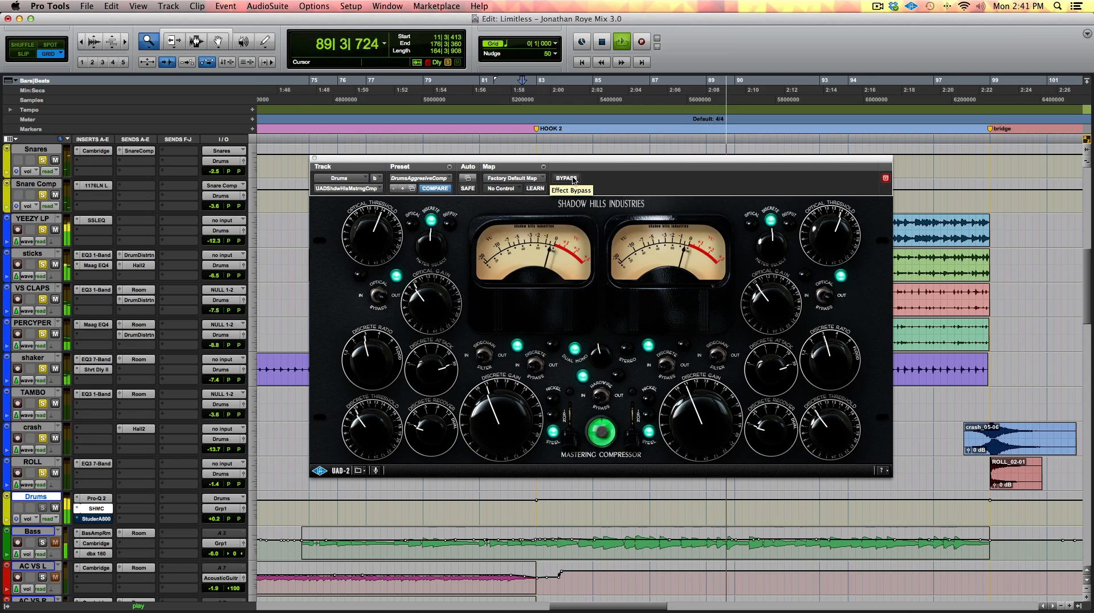
pyautogui.click(573, 179)
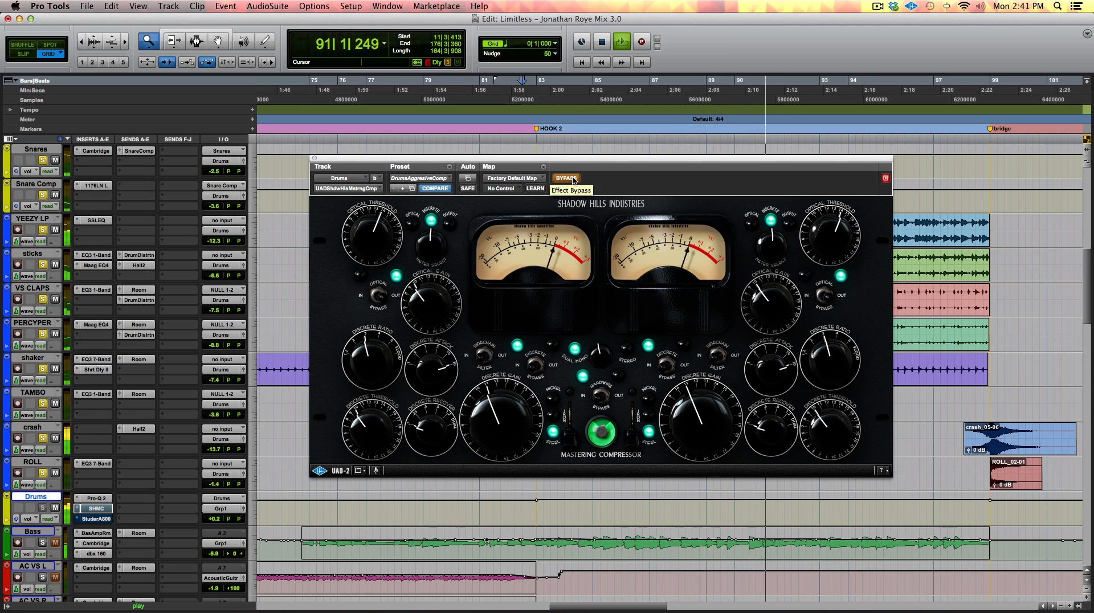
pyautogui.click(574, 179)
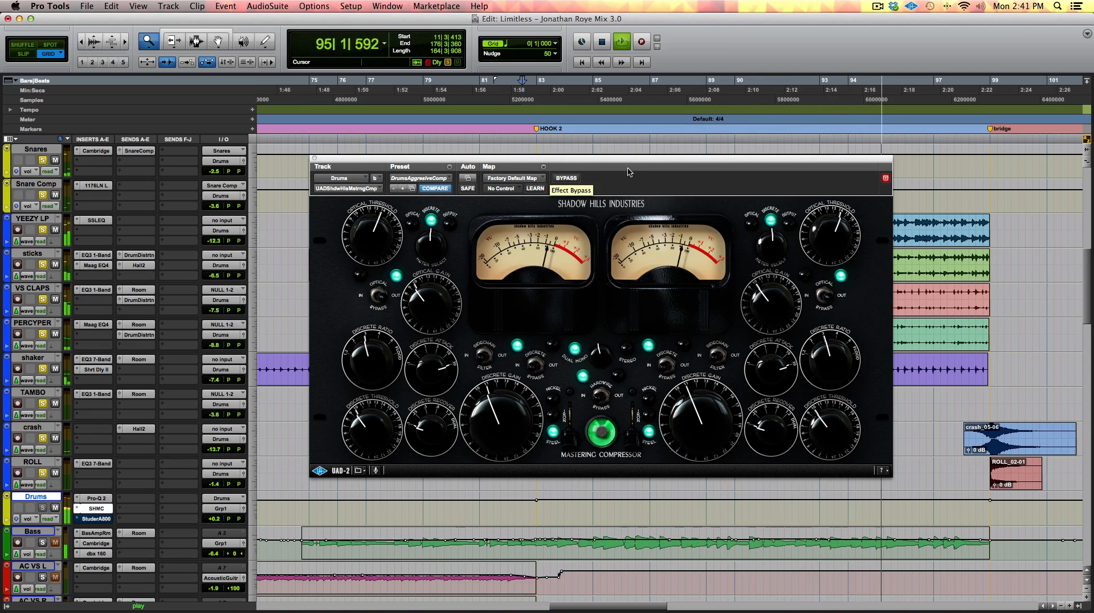
pyautogui.press('space')
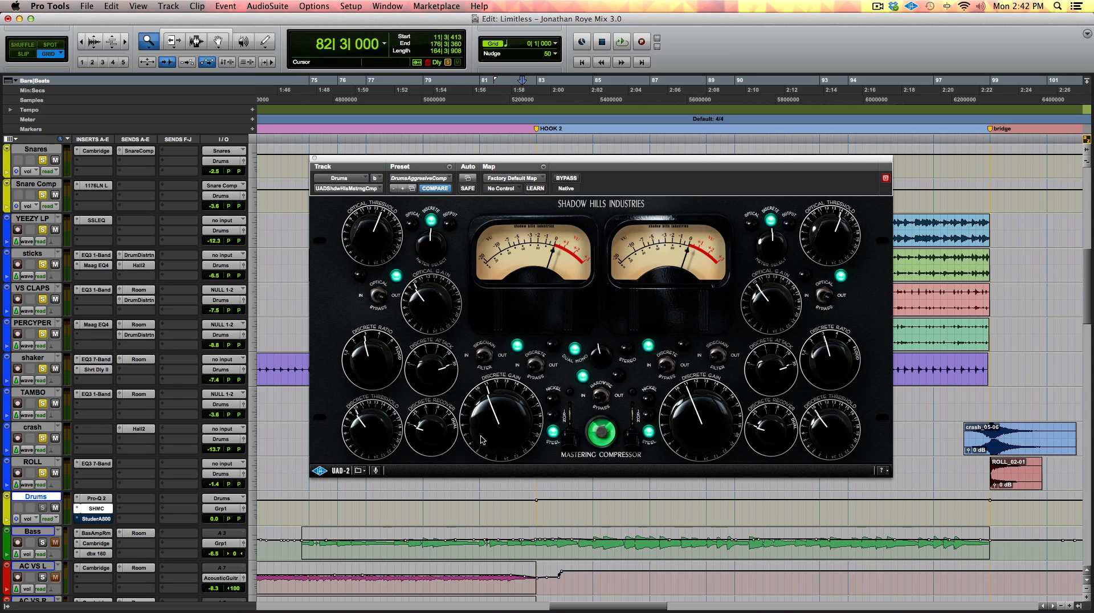
# Replace the compressor window with the Drums track's Studer A800, out of bypass, and move its window clear of the earlier clips.
pyautogui.click(314, 159)
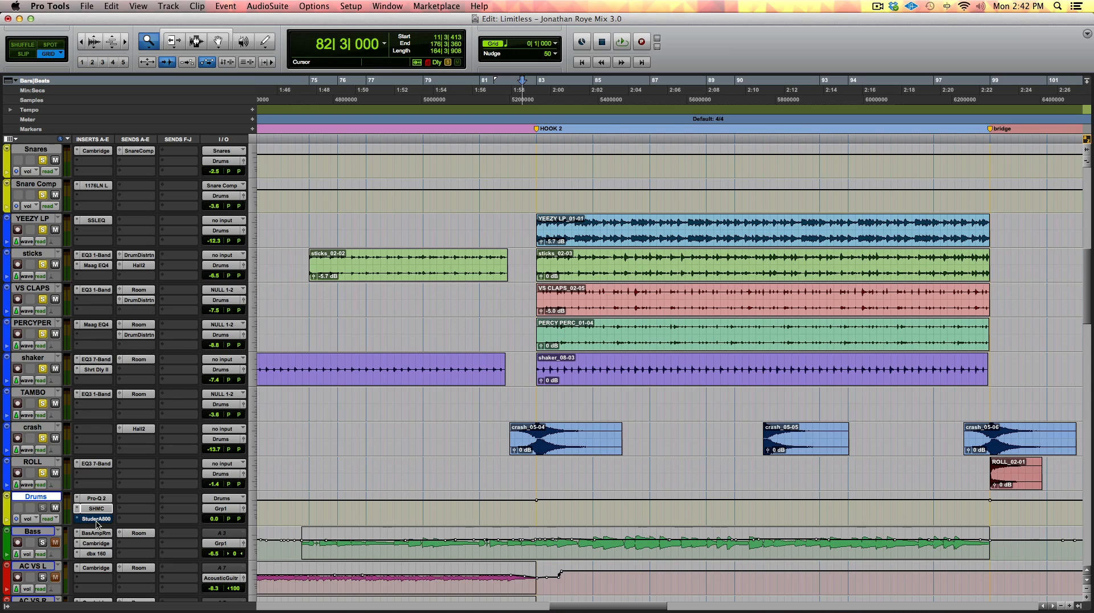
pyautogui.click(96, 519)
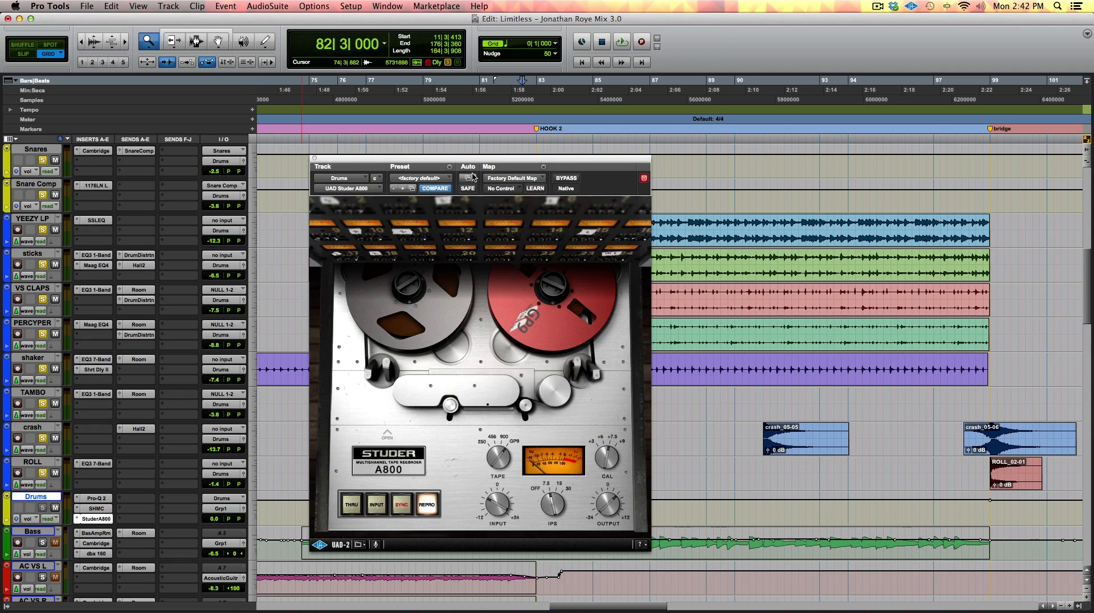
pyautogui.moveTo(456, 161); pyautogui.dragTo(657, 113)
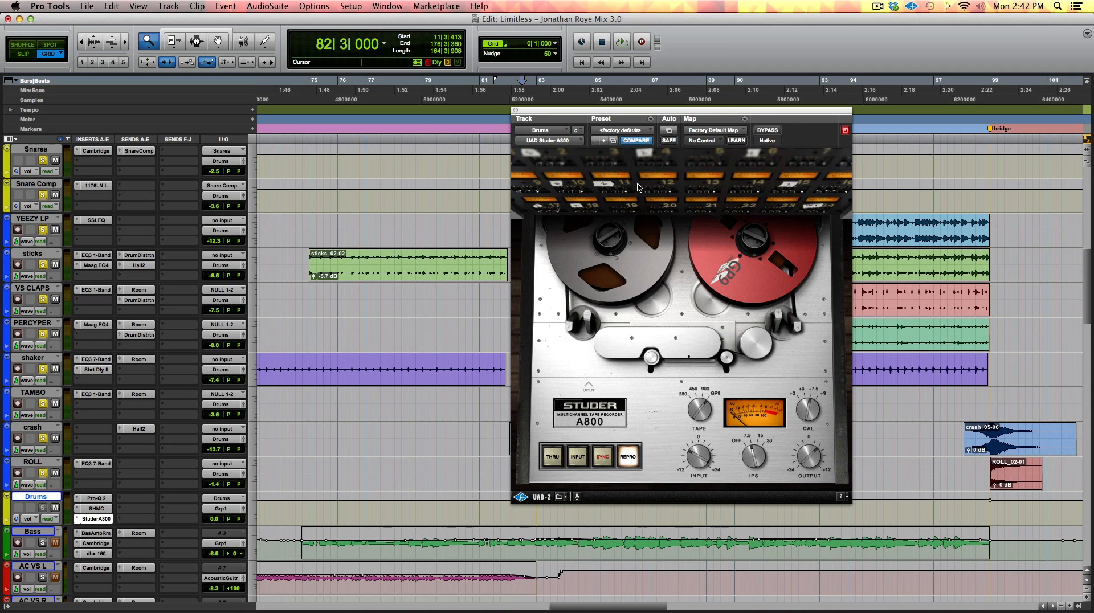
# Compare the drums with the Studer A800 tape plugin active and bypassed during playback, leaving it active.
pyautogui.press('space')
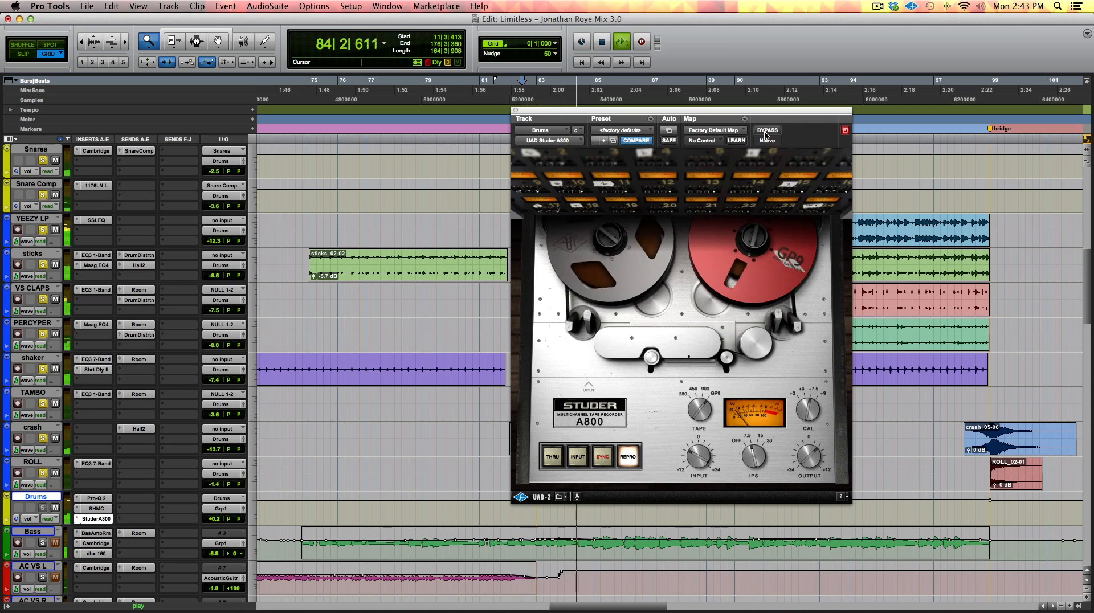
pyautogui.click(764, 132)
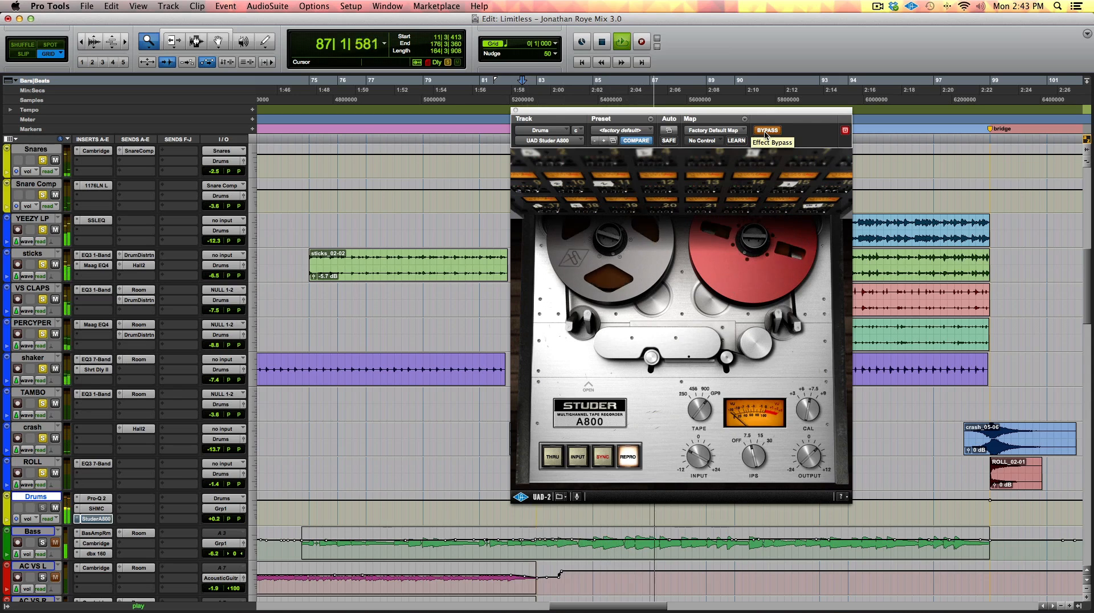
pyautogui.click(765, 131)
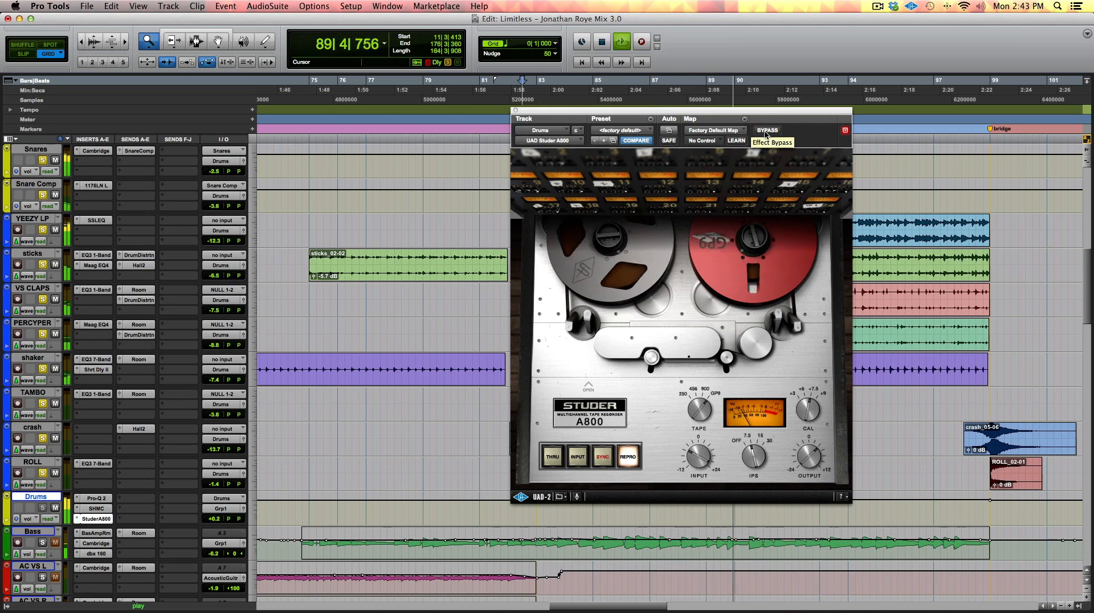
pyautogui.press('space')
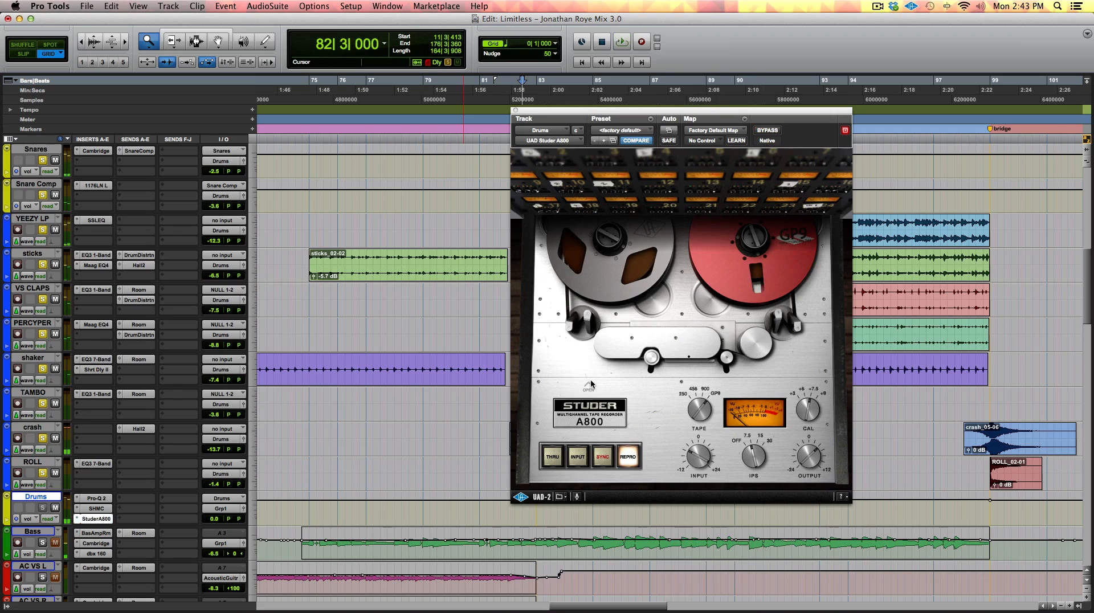
# Reveal the Studer A800's hidden calibration controls and repeat the bypass comparison during playback, leaving the plugin active.
pyautogui.click(587, 386)
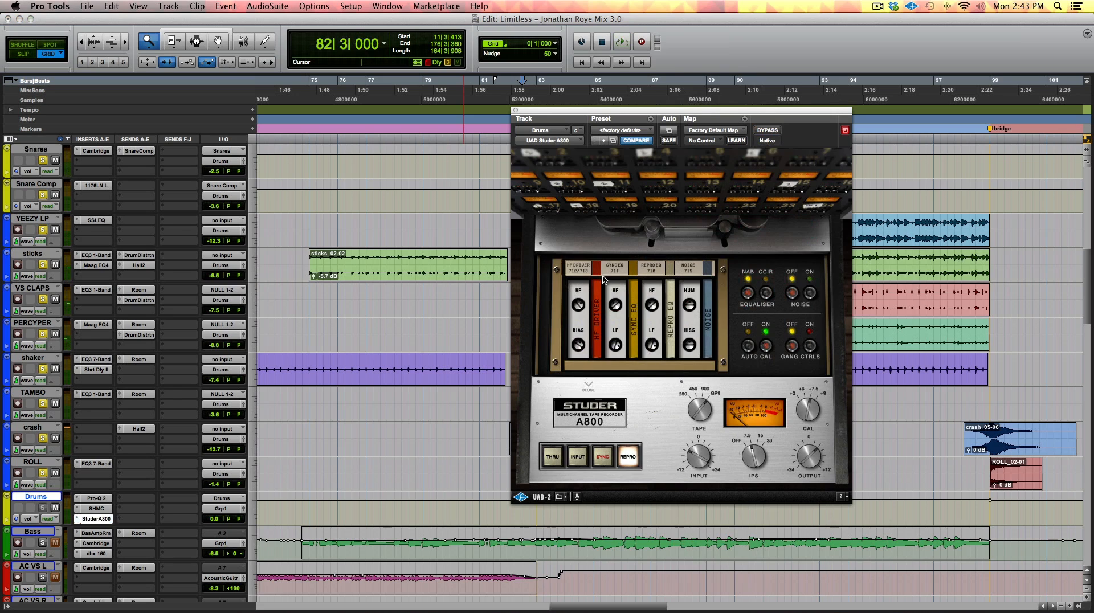
pyautogui.press('space')
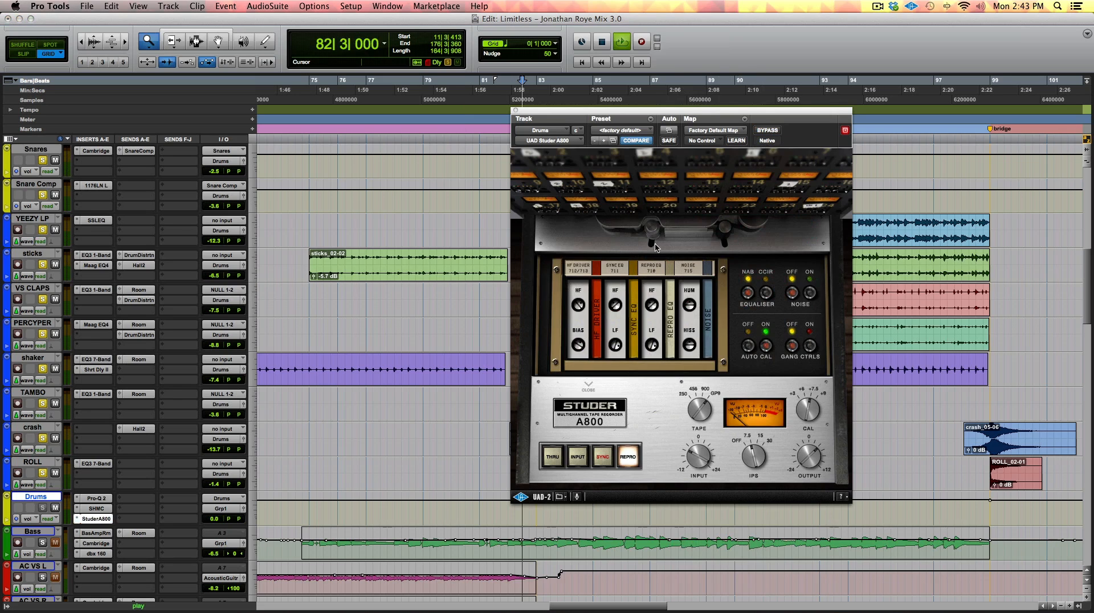
pyautogui.click(767, 131)
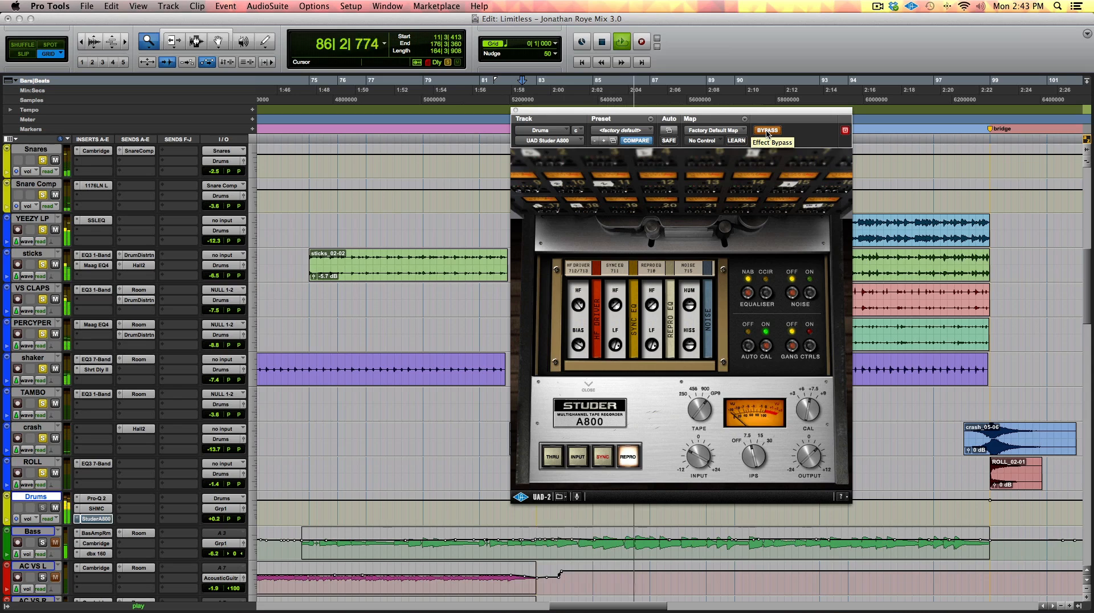
pyautogui.click(767, 131)
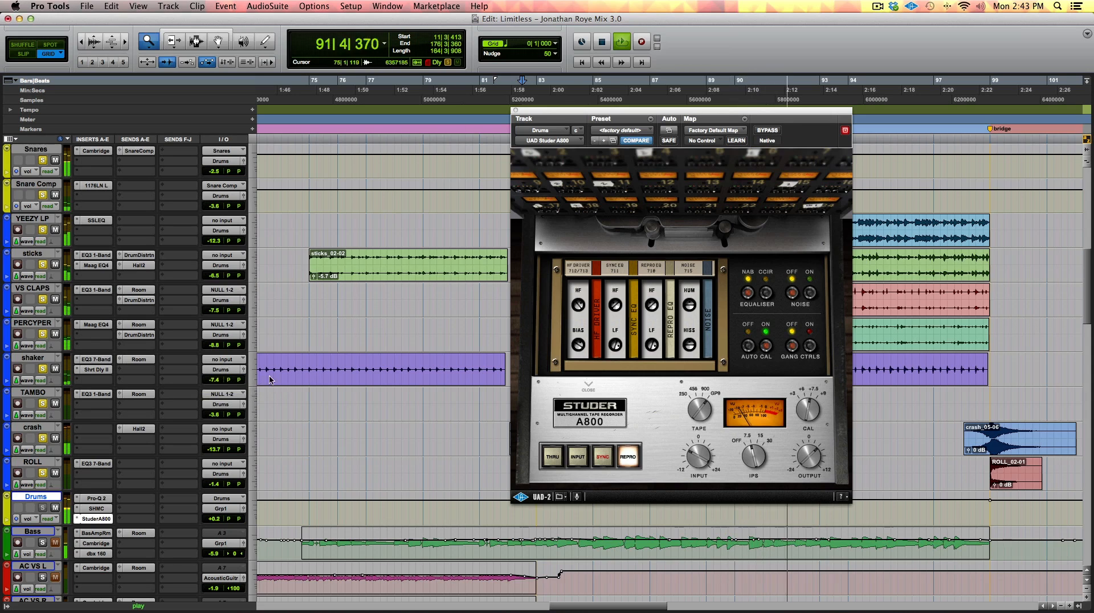
pyautogui.press('space')
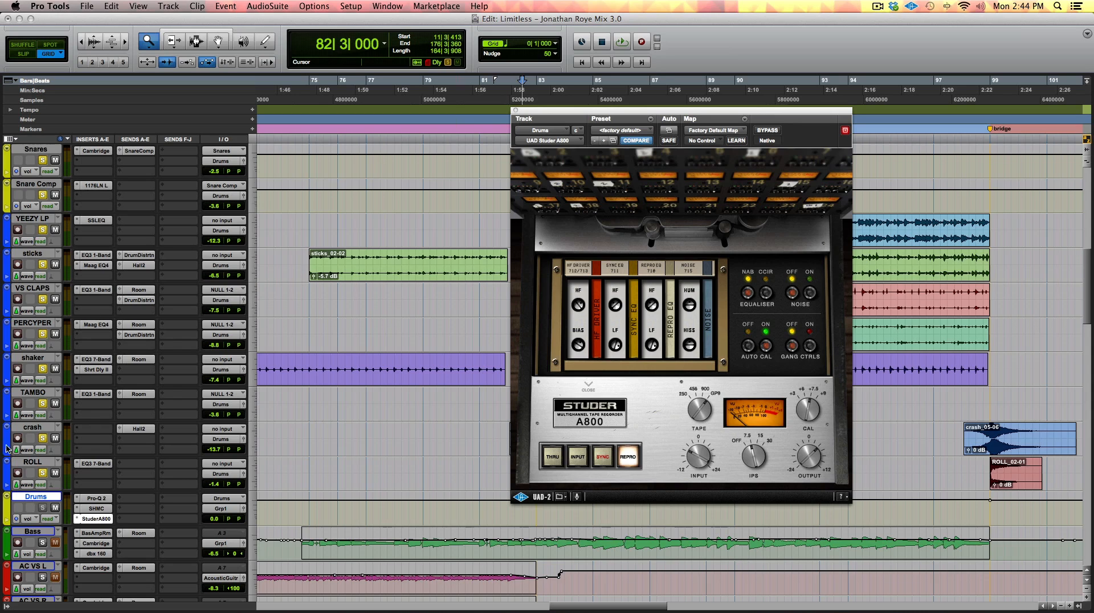
# Clear the solos on all drum tracks and play the full mix from about bar 74.
pyautogui.scroll(-1, 7, 447)
pyautogui.keyDown('alt'); pyautogui.click(43, 403); pyautogui.keyUp('alt')
pyautogui.click(287, 91)
pyautogui.press('space')
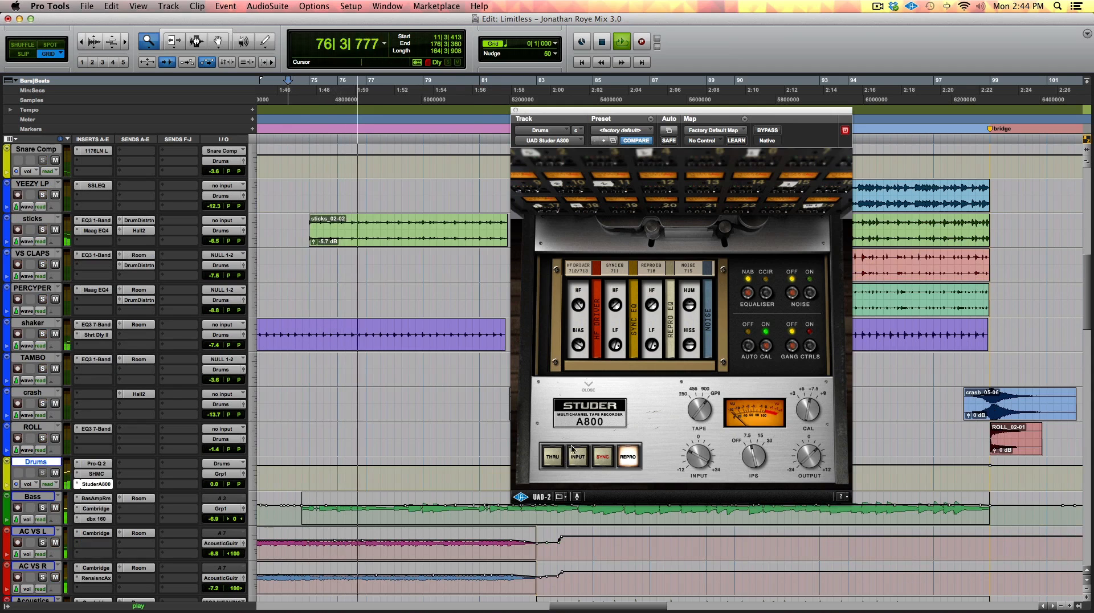
# Hide the Studer A800's calibration controls and open the Drums track's Pro-Q 2 and Shadow Hills compressor windows alongside it.
pyautogui.click(588, 386)
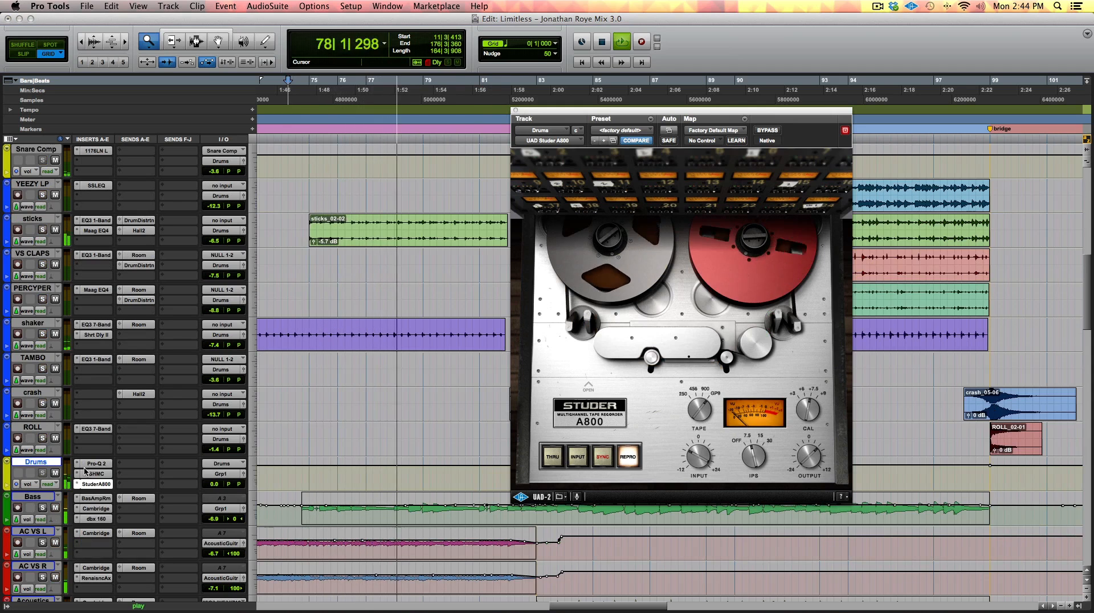
pyautogui.click(95, 463)
pyautogui.click(94, 473)
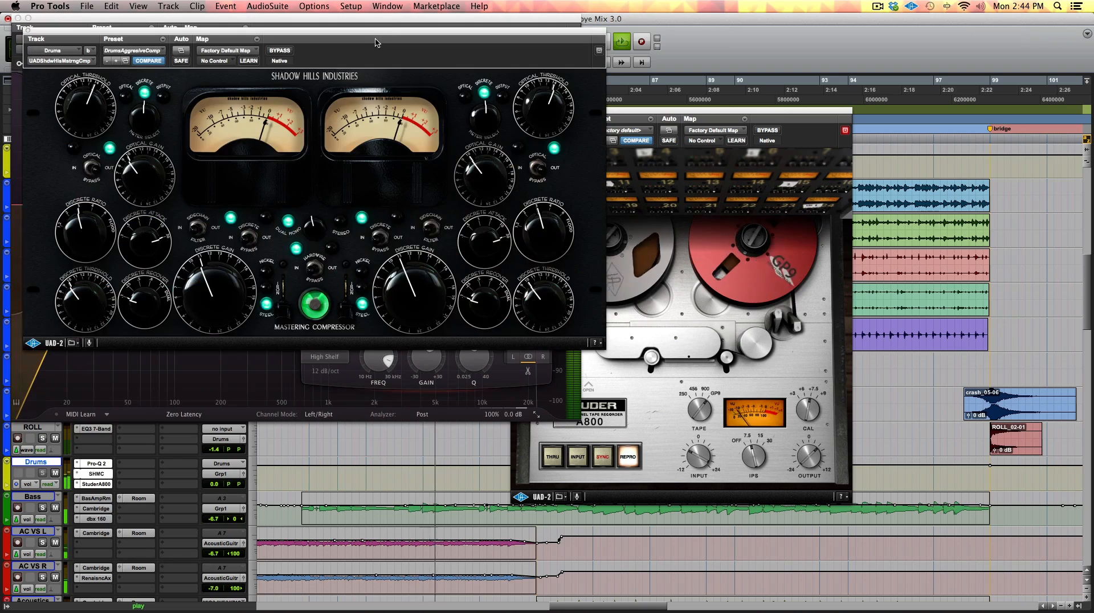
# Arrange the plugin windows with Pro-Q 2 and the Shadow Hills compressor side by side and the Studer A800 in front between them.
pyautogui.moveTo(375, 42); pyautogui.dragTo(813, 28)
pyautogui.click(784, 498)
pyautogui.moveTo(738, 116); pyautogui.dragTo(357, 269)
pyautogui.moveTo(812, 21); pyautogui.dragTo(874, 41)
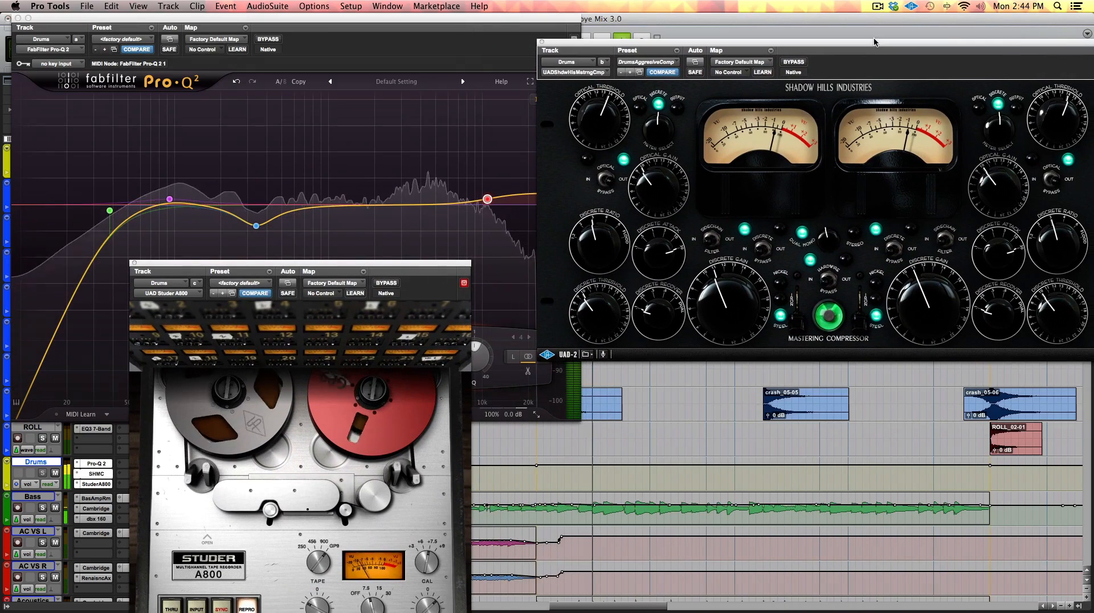
pyautogui.moveTo(453, 266); pyautogui.dragTo(811, 198)
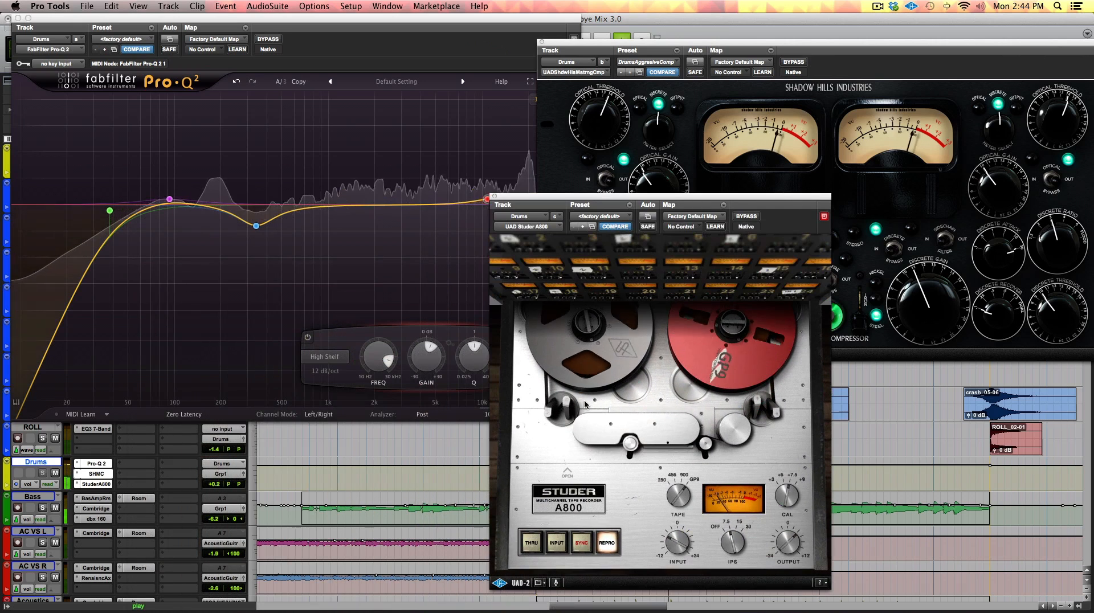